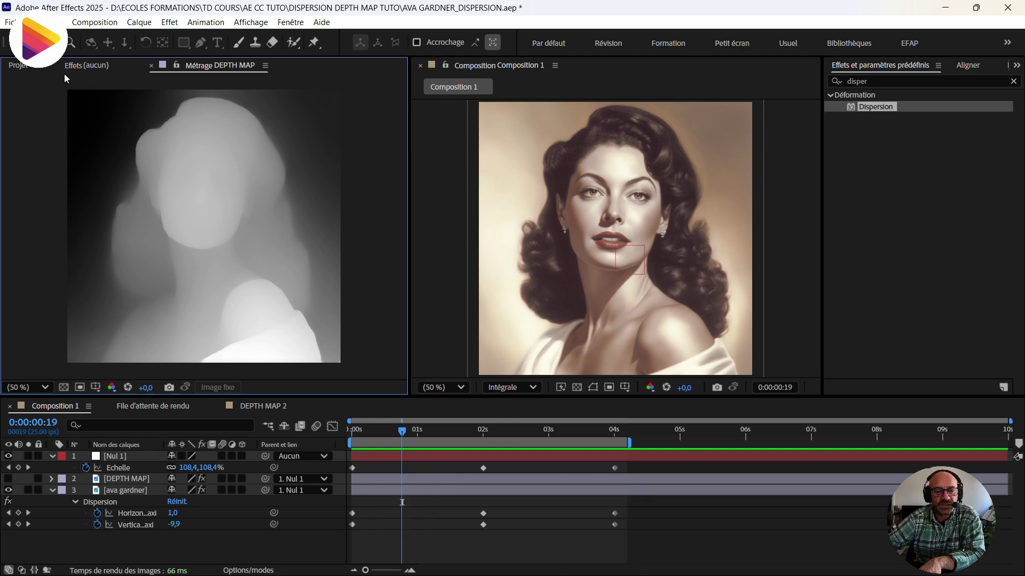
Step: Bring up the project items and open the DEPTH MAP 2 composition with its two layers
left_click(20, 65)
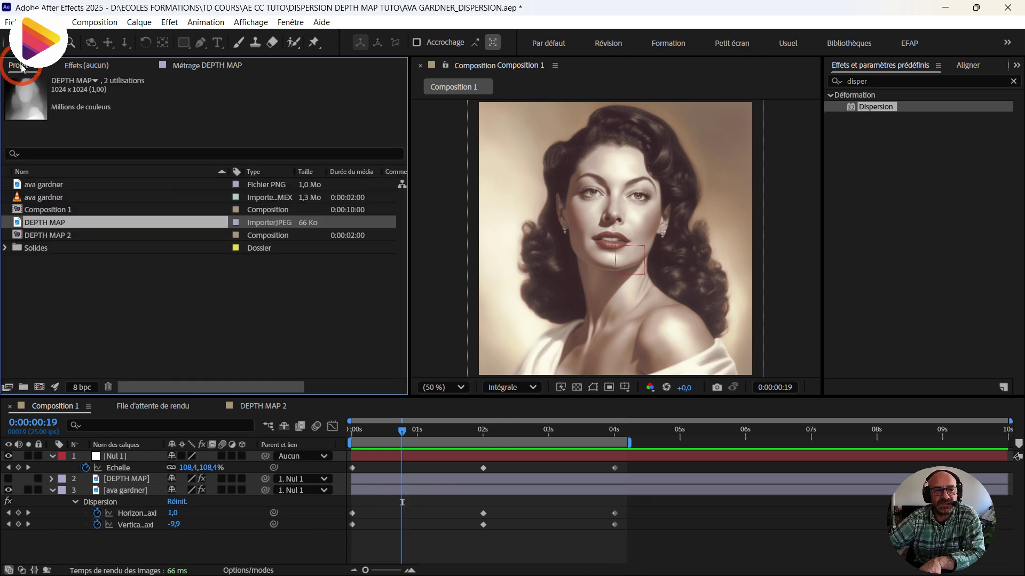
left_click(145, 336)
left_click(251, 406)
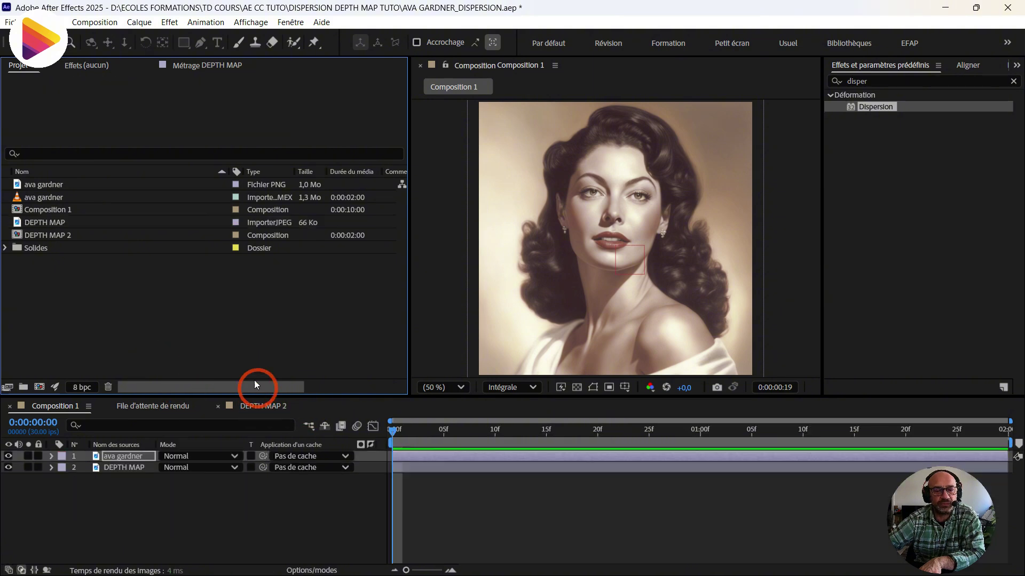
left_click(178, 505)
left_click(104, 469)
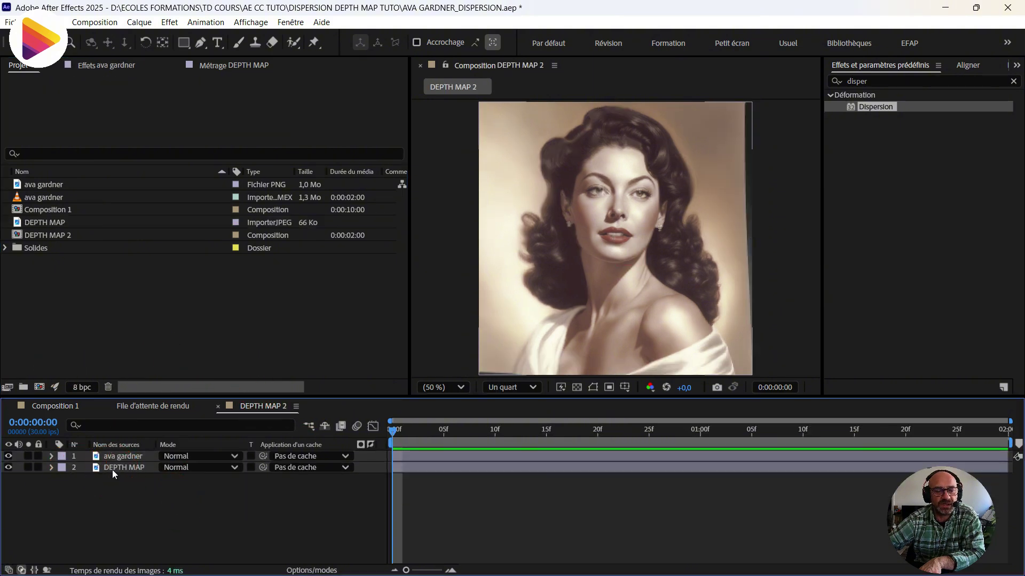
Step: Hide the ava gardner layer and set the Gaussian blur amount on the DEPTH MAP layer to 25.5
left_click(8, 456)
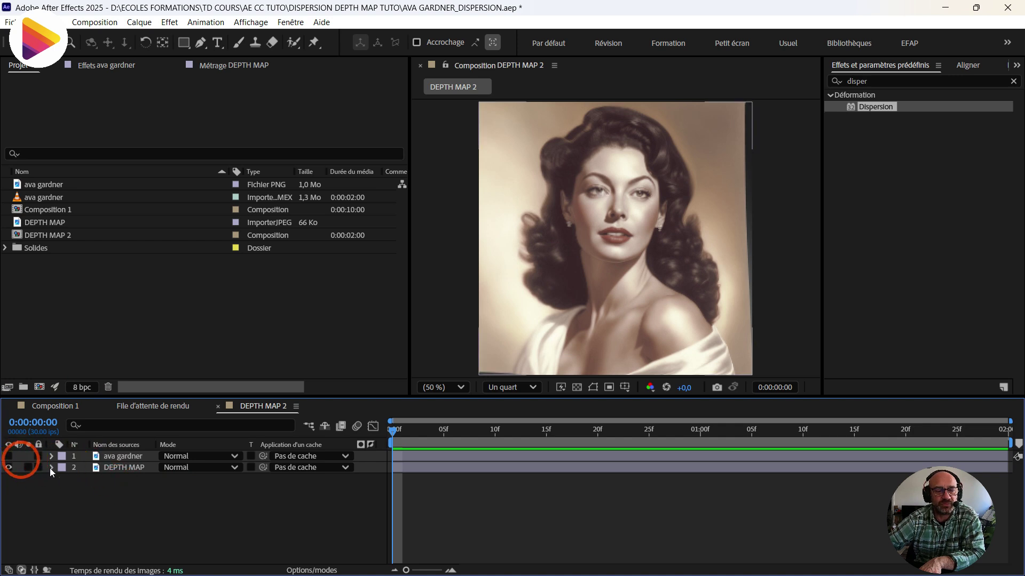
left_click(128, 467)
left_click(126, 88)
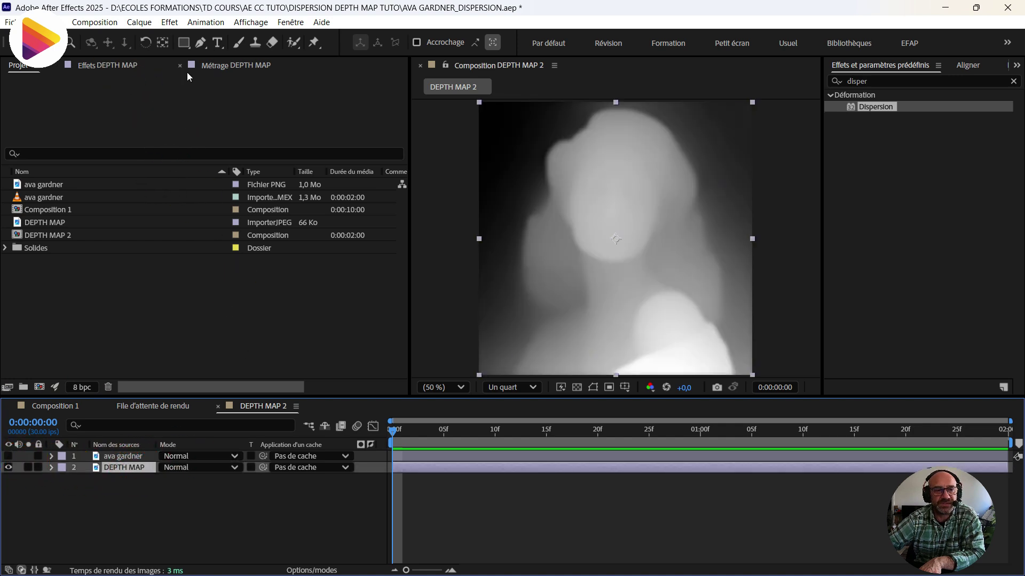
left_click(114, 66)
left_click(78, 96)
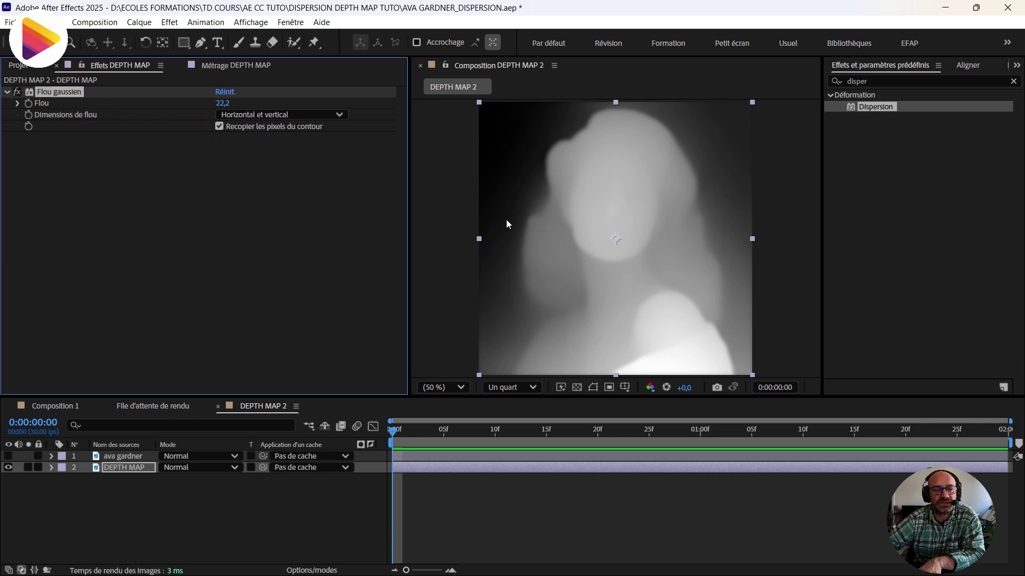
left_click_drag(225, 109, 238, 97)
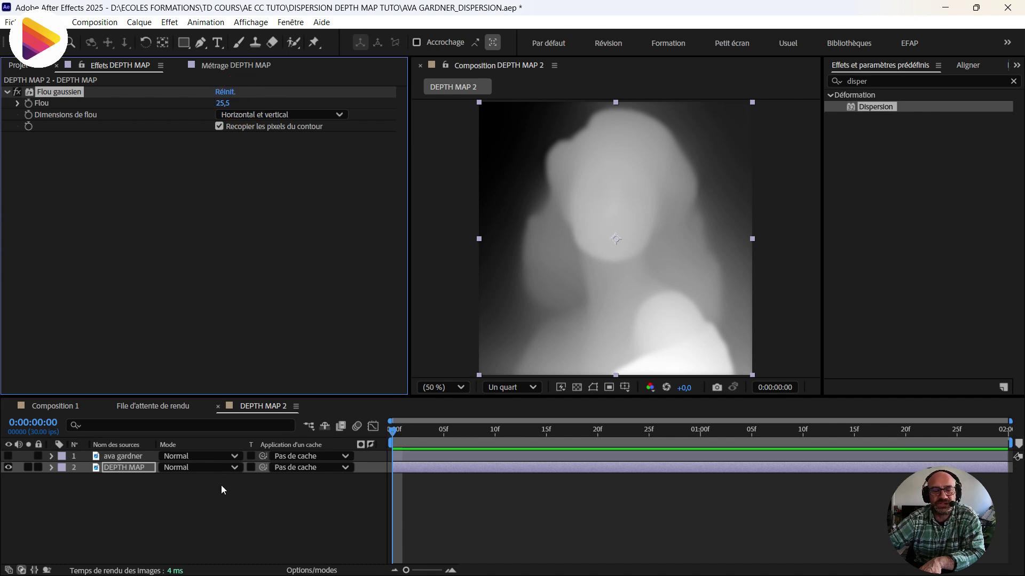
Step: Show the ava gardner layer again and check the reference layer and source options of its Dispersion effect
left_click(74, 456)
left_click(8, 456)
left_click(695, 313)
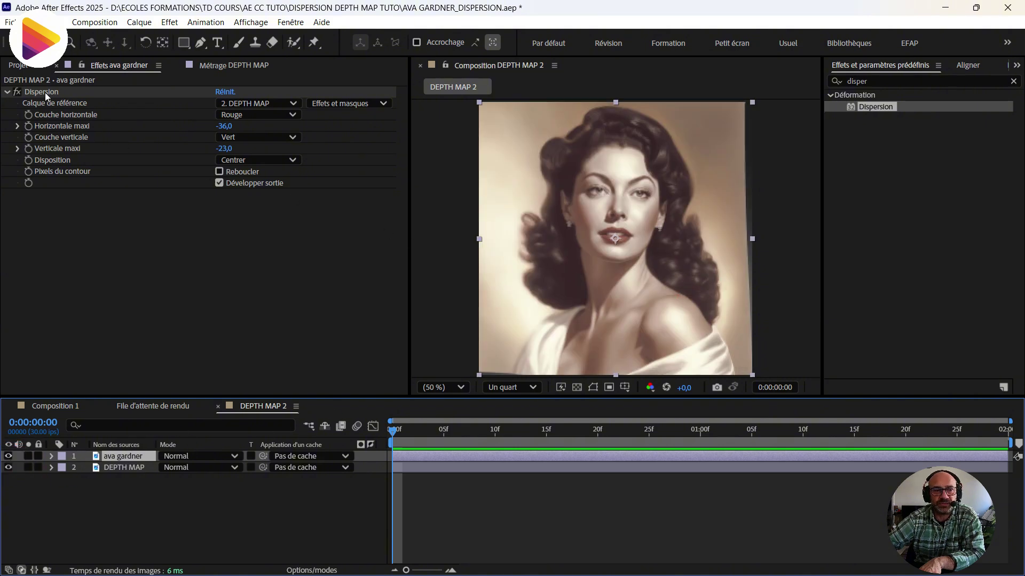
left_click(246, 104)
left_click(345, 133)
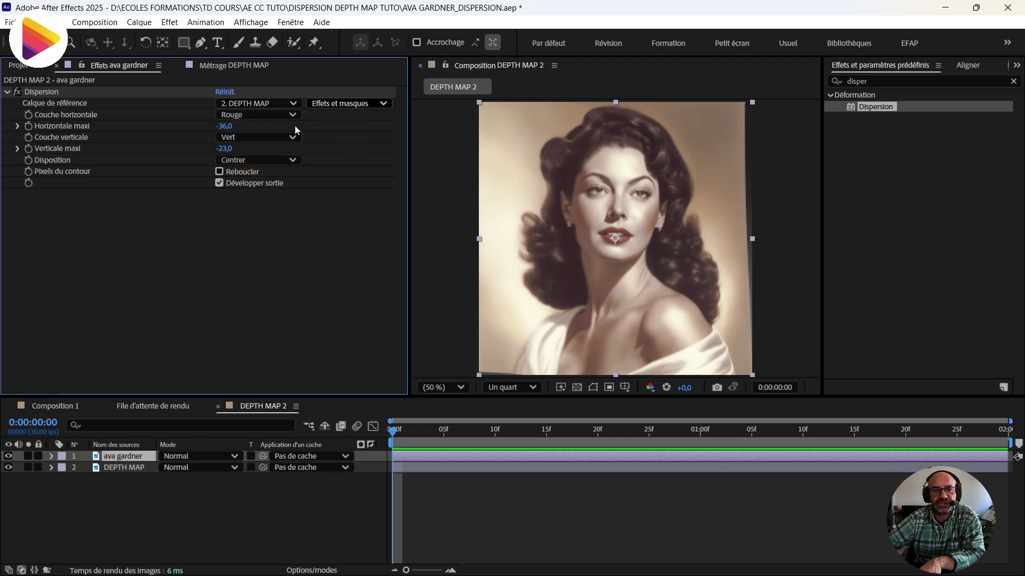
Step: Adjust Dispersion to a horizontal maximum of -33 and a vertical maximum of -6, viewing the result at Intégrale resolution
left_click_drag(221, 126, 234, 149)
left_click(522, 391)
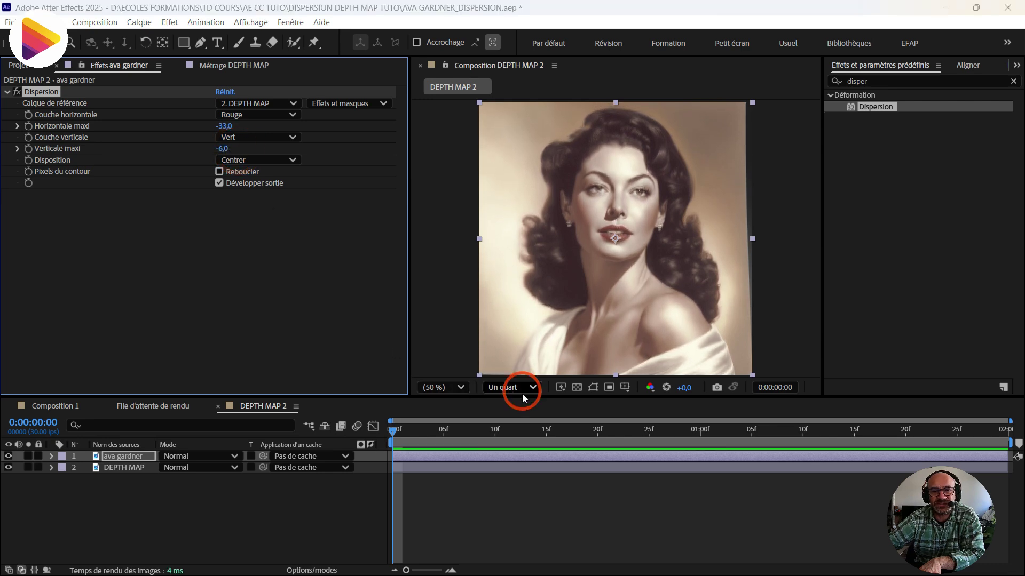
left_click(517, 432)
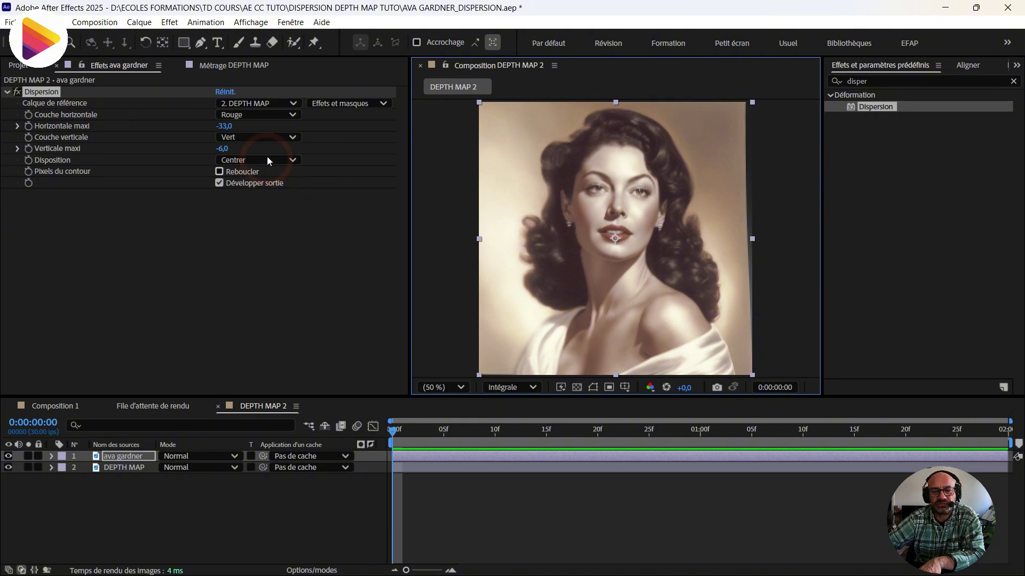
mouse_move(225, 126)
left_mouse_down()
mouse_move(248, 127)
mouse_move(223, 128)
mouse_move(220, 154)
mouse_move(243, 153)
mouse_move(213, 128)
left_mouse_up()
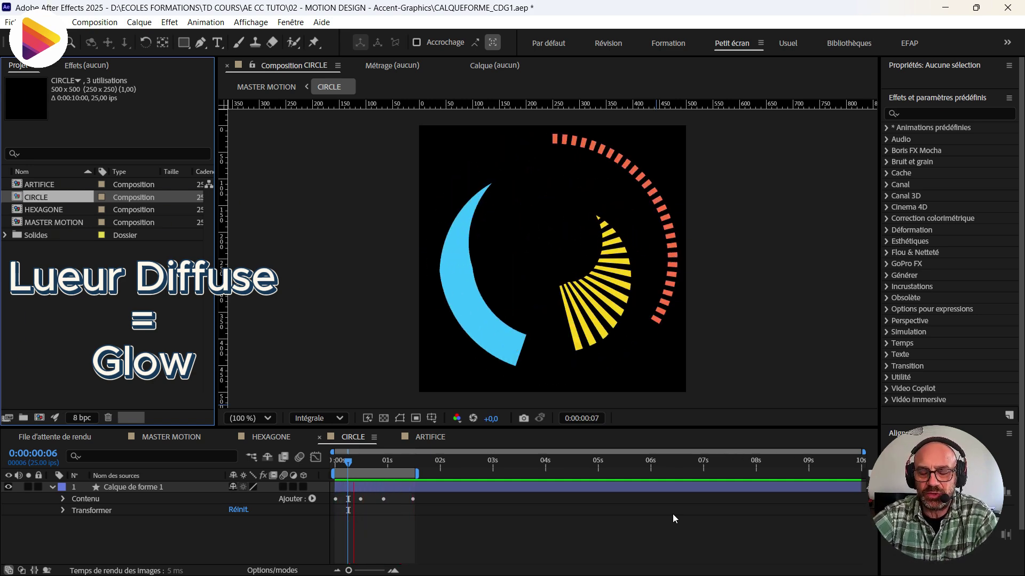
Step: Search the effects for "lue" and apply Lueur diffuse to the Calque de forme 1 layer in the CIRCLE composition
key("apostrophe")
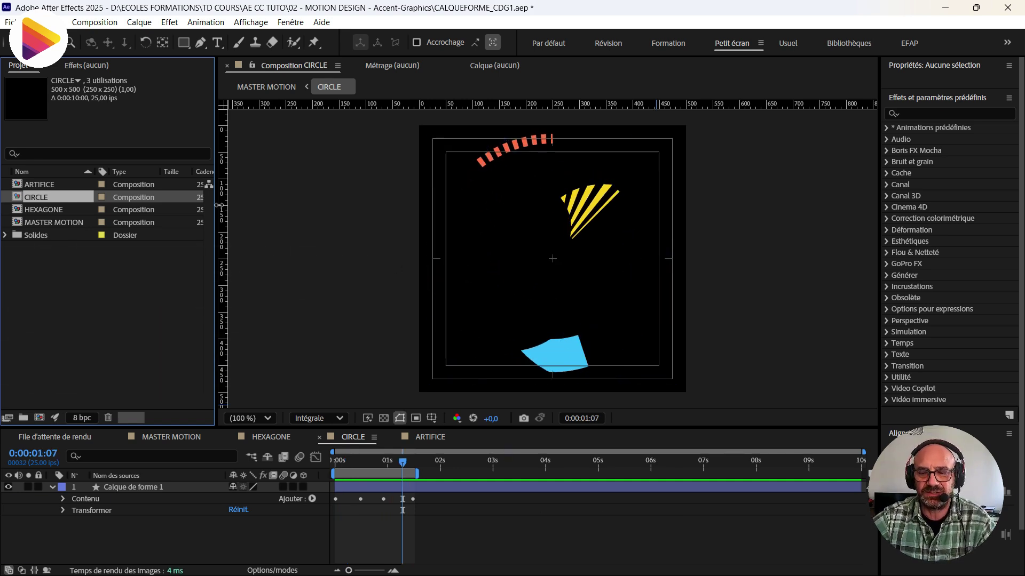
left_click(938, 115)
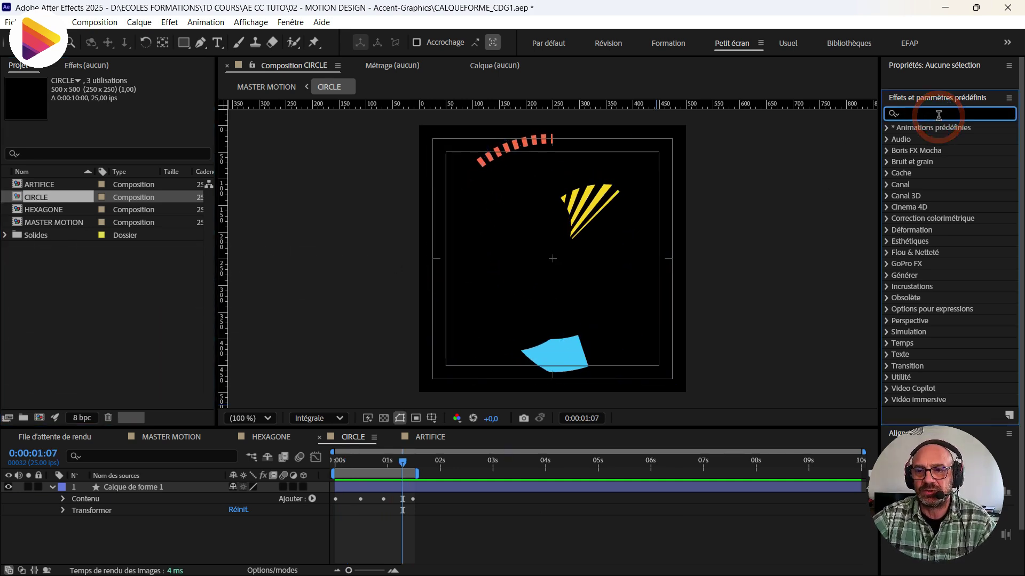
type("leuru")
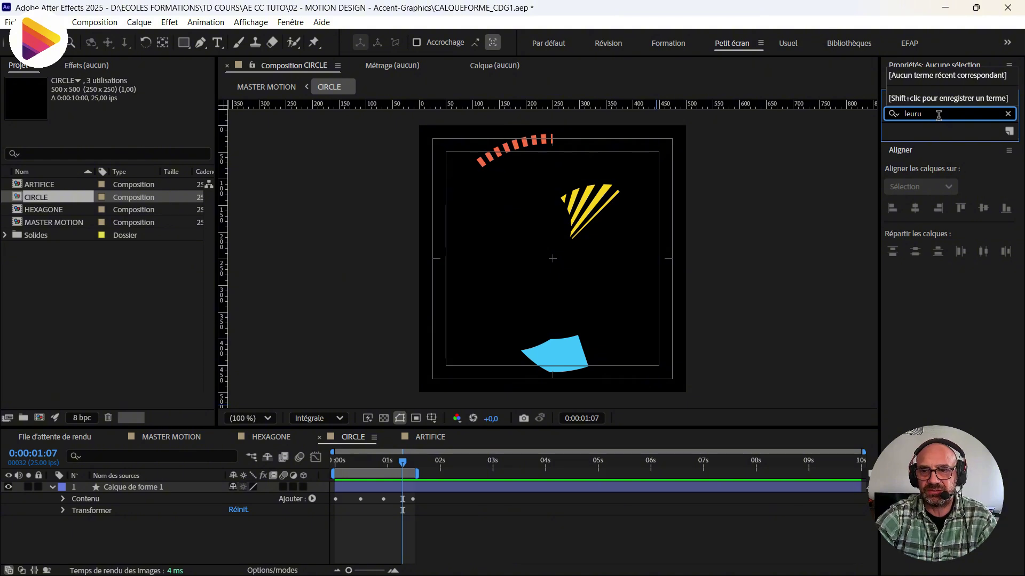
key("BackSpace")
key("BackSpace")
key("BackSpace")
key("BackSpace")
type("u")
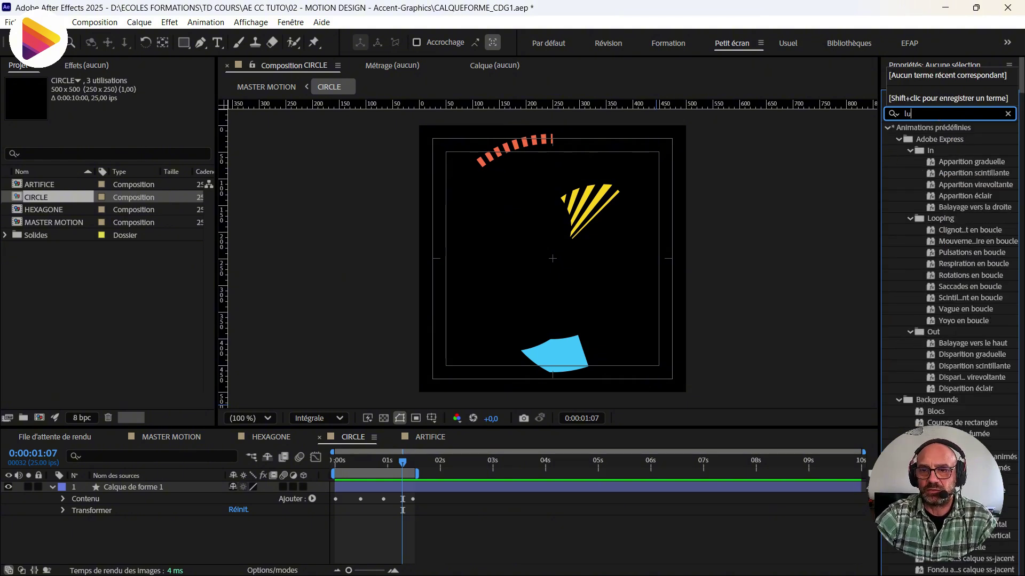
type("e")
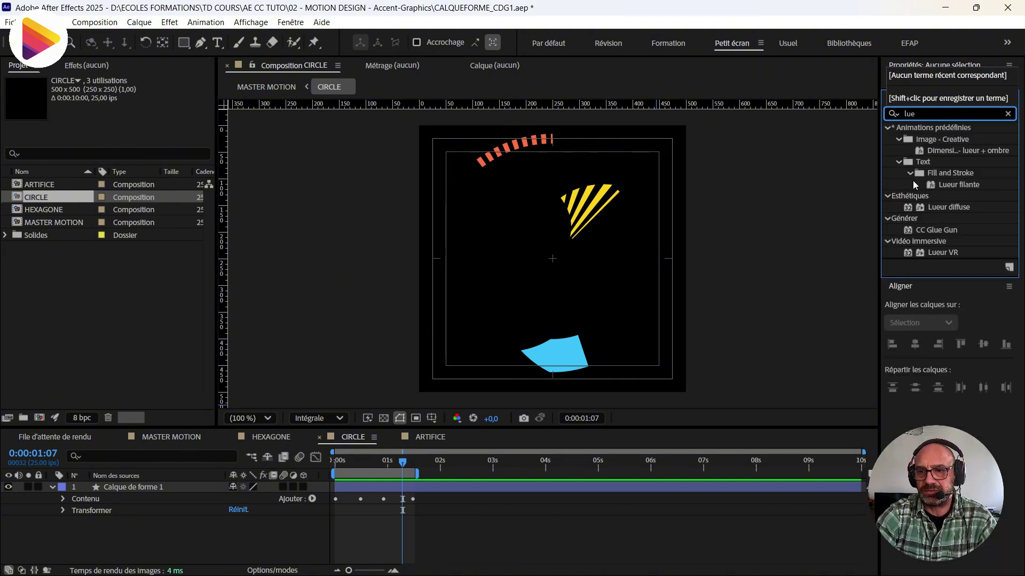
left_click_drag(942, 213, 376, 490)
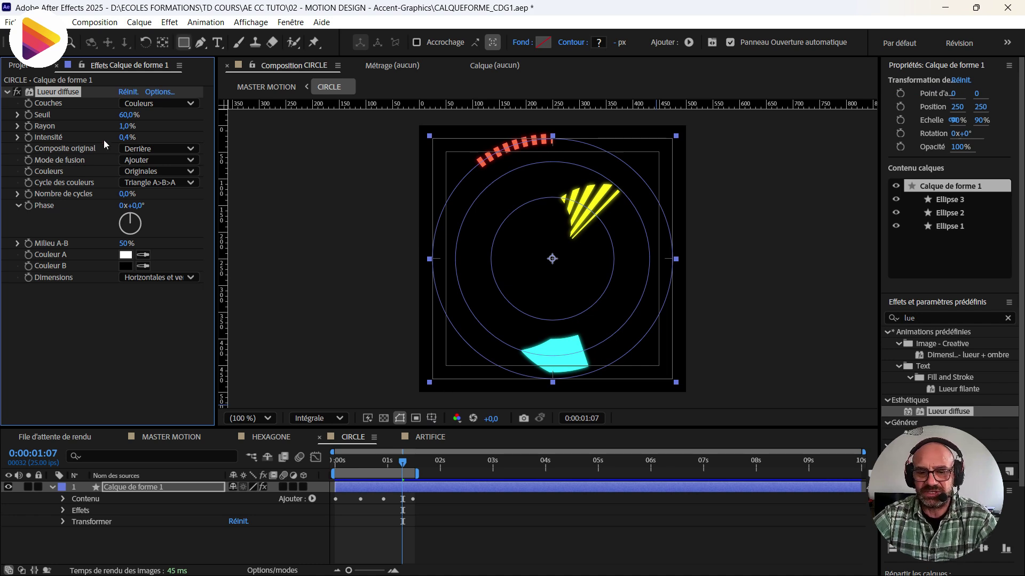
Step: Expand the Lueur diffuse sliders and set the threshold to 48.2%, the radius to 6.3% and the intensity to 1.1%
left_click(17, 115)
mouse_move(123, 139)
left_mouse_down()
mouse_move(87, 140)
mouse_move(143, 143)
mouse_move(111, 143)
left_mouse_up()
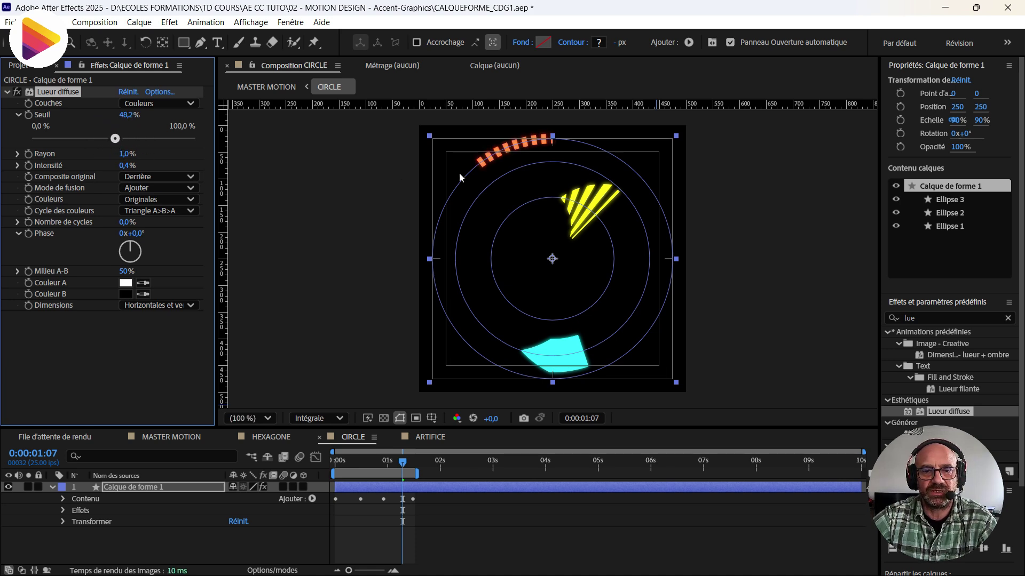
left_click(17, 154)
left_click_drag(75, 177, 93, 179)
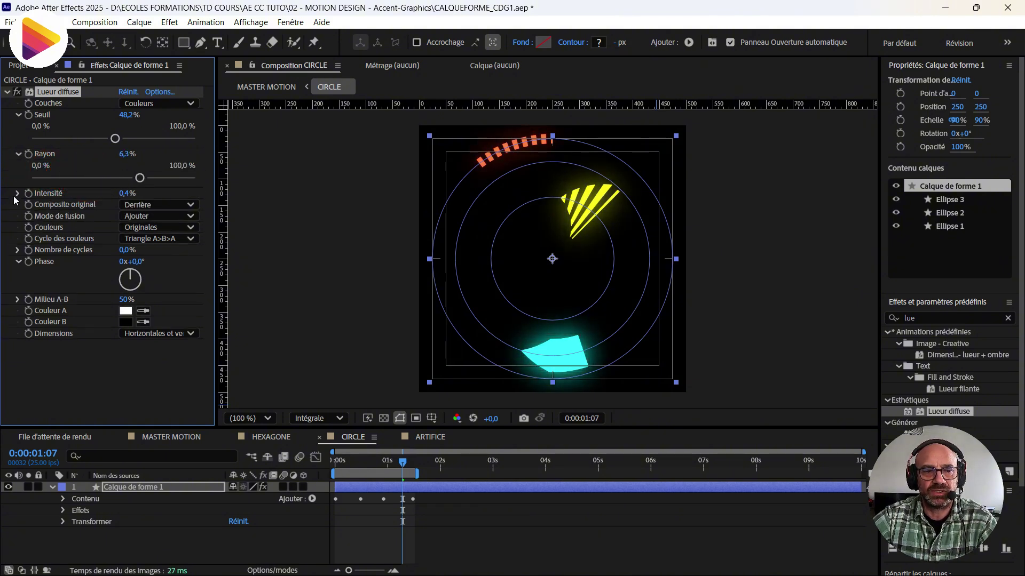
left_click(17, 194)
left_click_drag(91, 218, 136, 221)
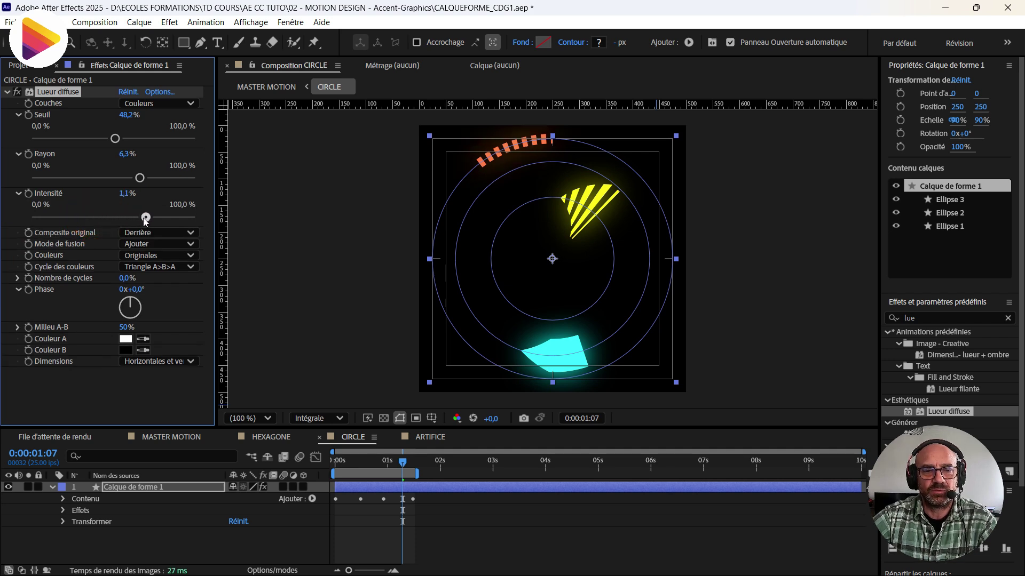
Step: Raise the Lueur diffuse radius to 10.6 and its threshold to 71.0%
left_click_drag(140, 178, 176, 177)
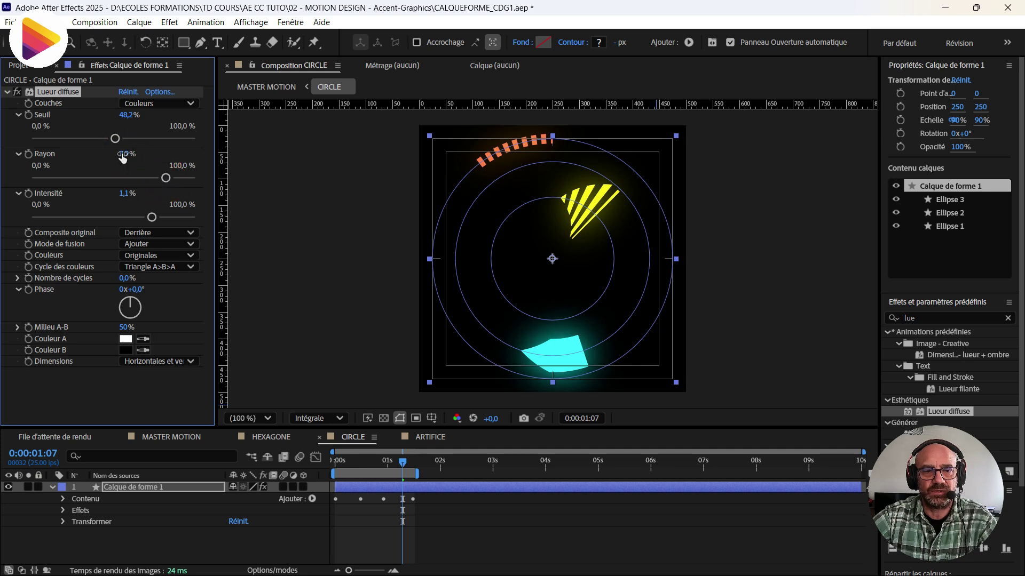
left_click_drag(129, 154, 138, 154)
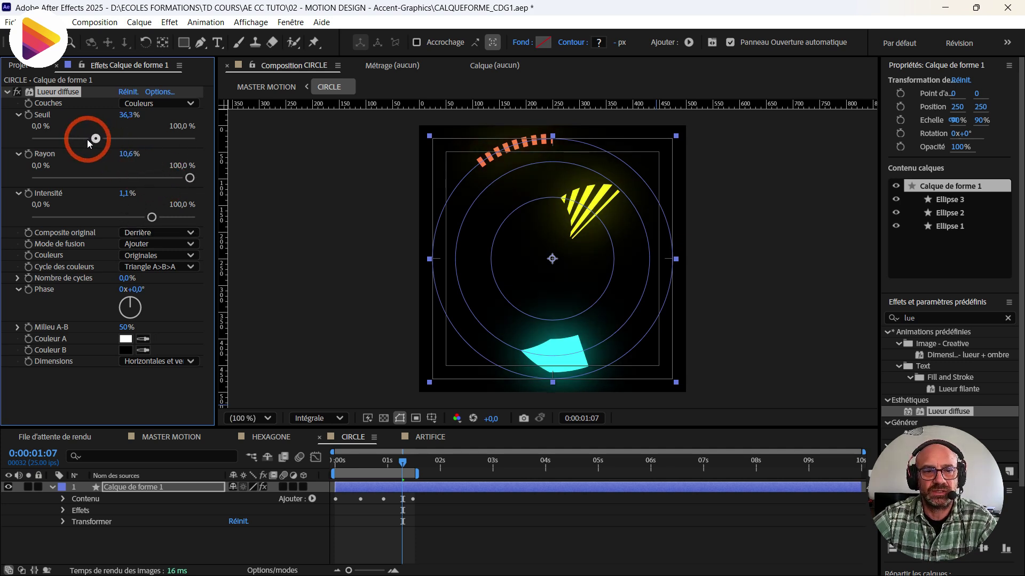
left_click_drag(87, 139, 135, 146)
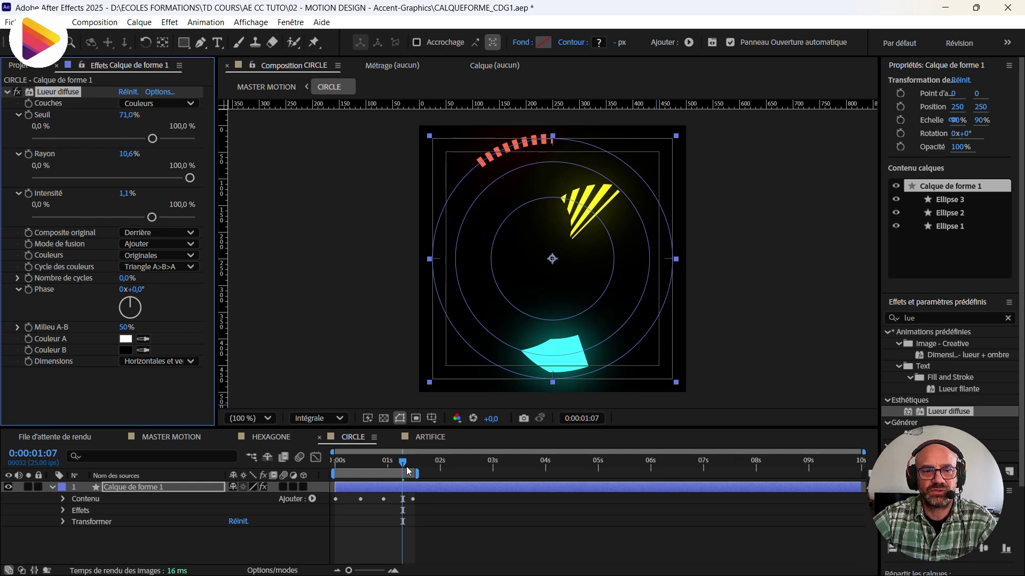
Step: At frame 20, set the Lueur diffuse threshold to 85.7%, radius to 14.8 and intensity to 2.9, and play the animation
left_click_drag(390, 462, 377, 463)
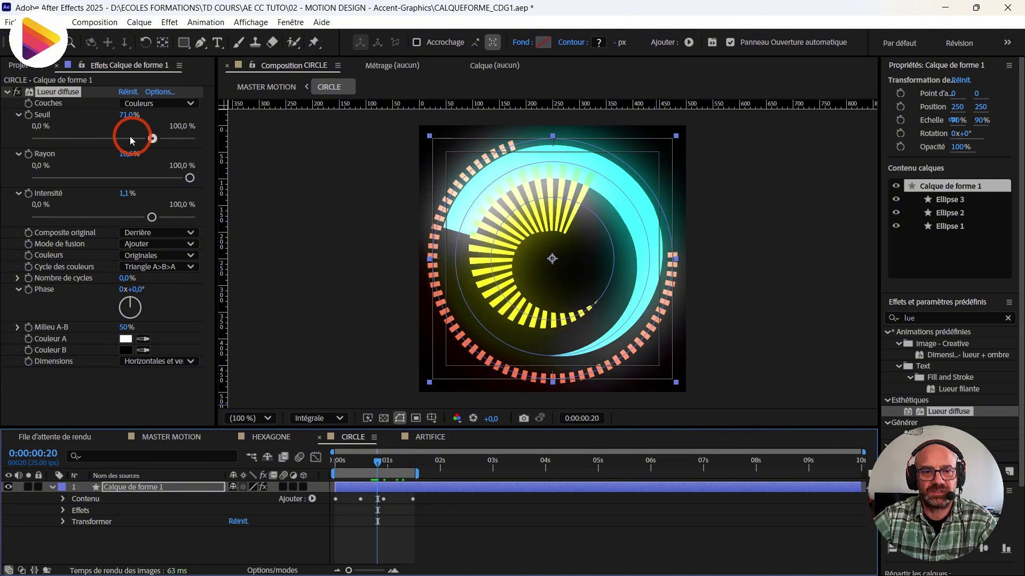
left_click_drag(131, 141, 63, 140)
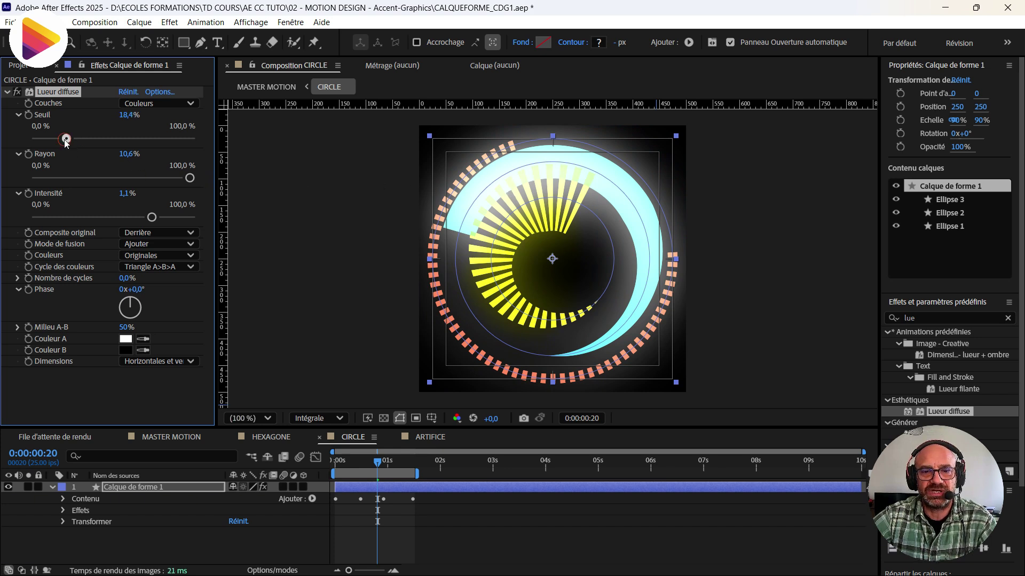
left_click_drag(66, 139, 160, 159)
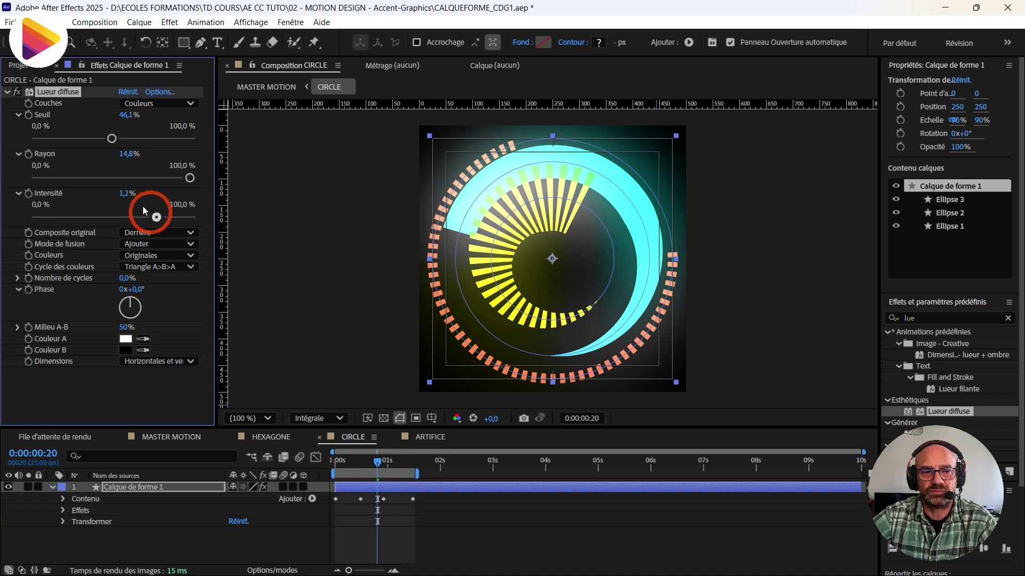
left_click_drag(121, 199, 165, 194)
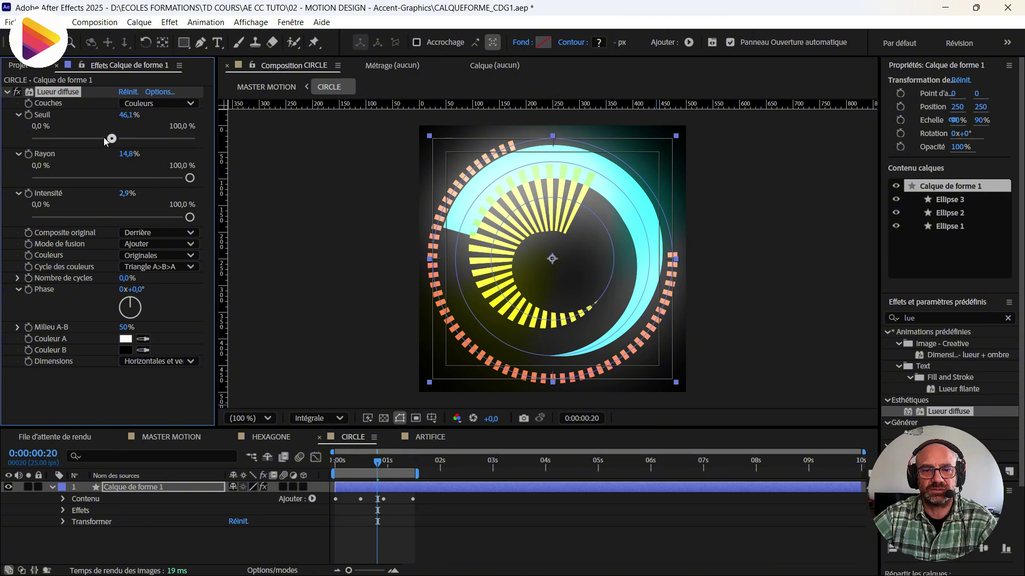
left_click_drag(110, 139, 174, 145)
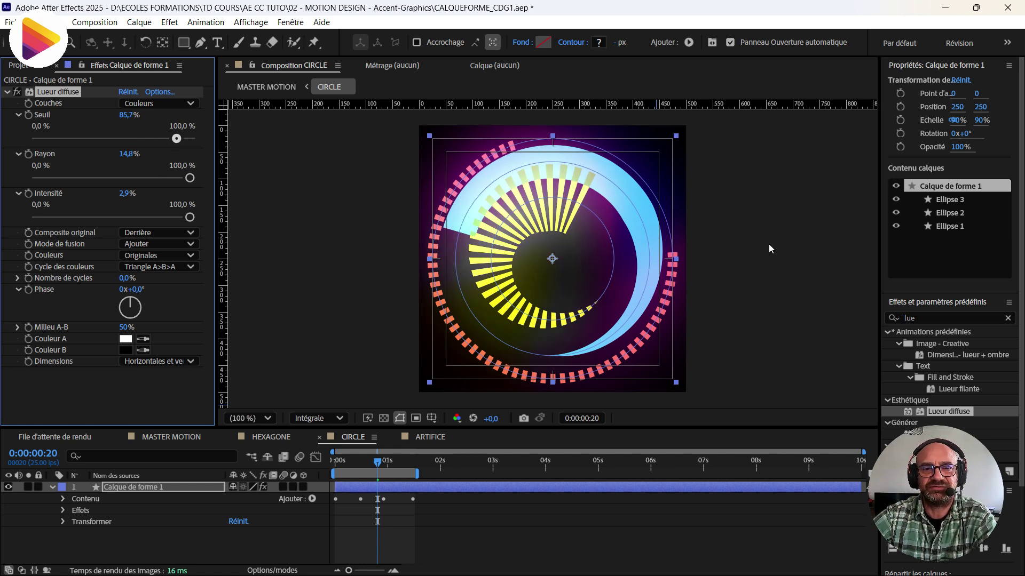
mouse_move(379, 466)
left_mouse_down()
mouse_move(395, 462)
mouse_move(367, 463)
mouse_move(382, 466)
left_mouse_up()
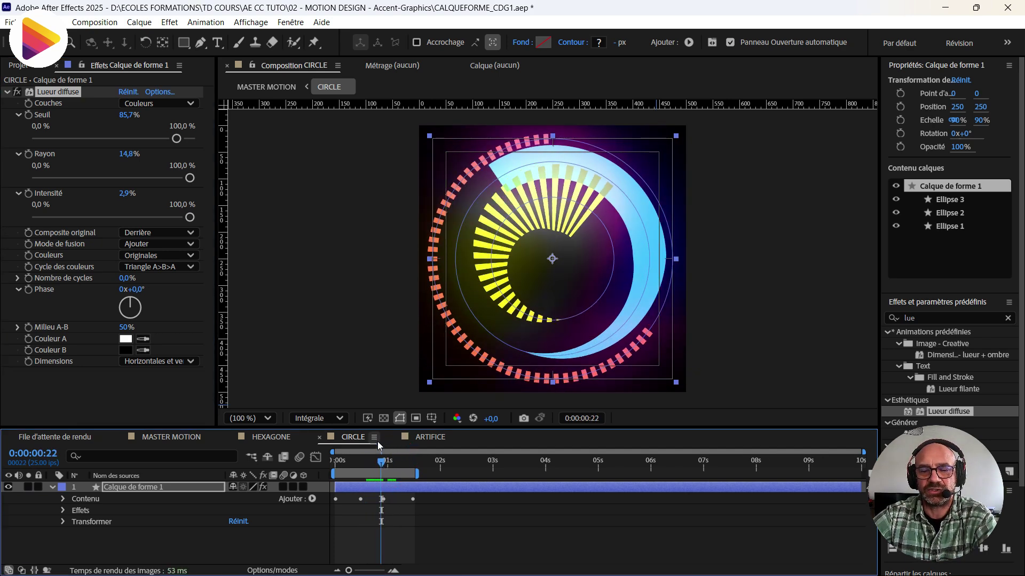
key("space")
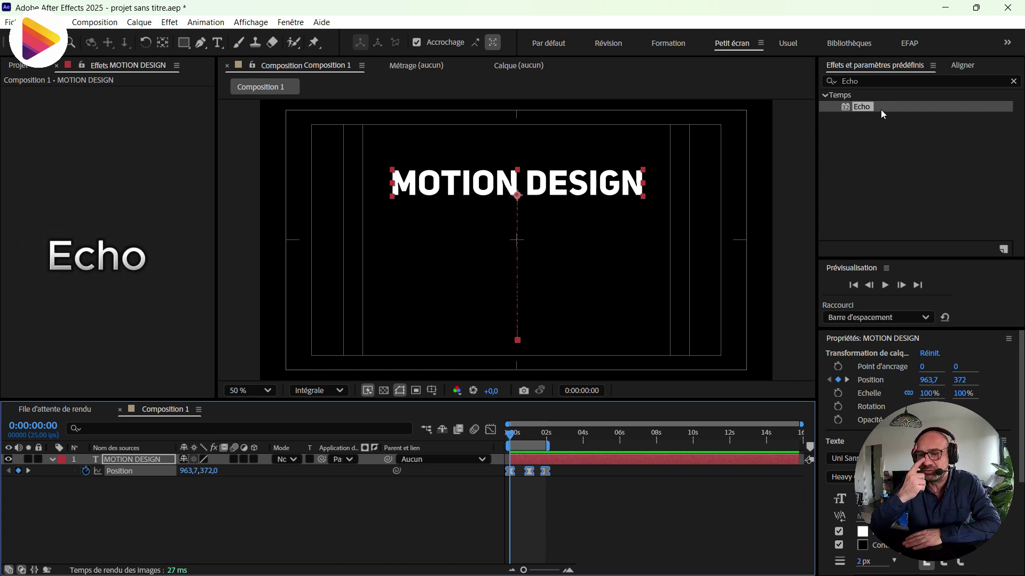
Step: Clear the effect search, locate Echo in the Temps category, and preview the MOTION DESIGN text's position animation
left_click(1013, 82)
scroll(875, 187, "down", 5)
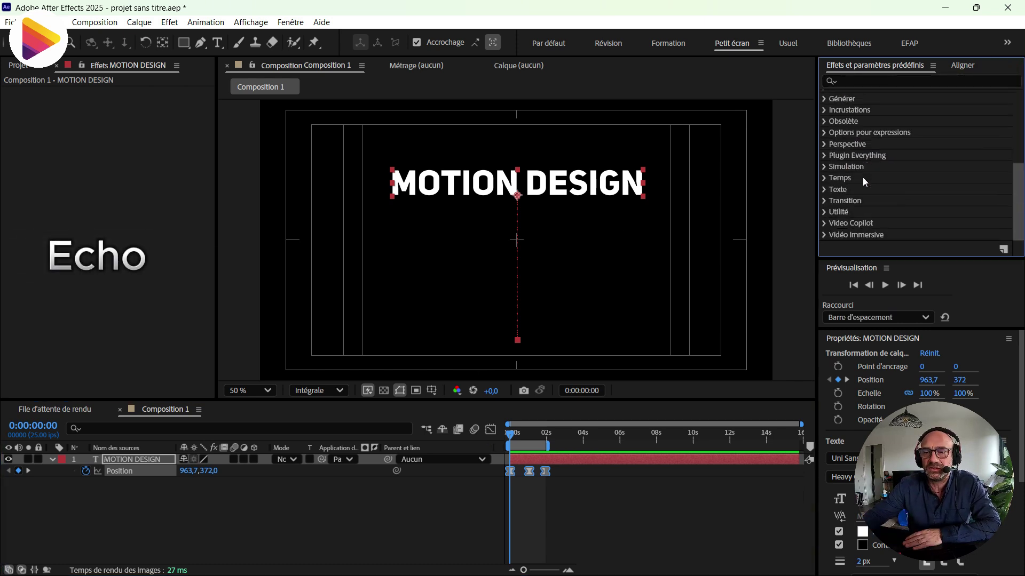
left_click(824, 179)
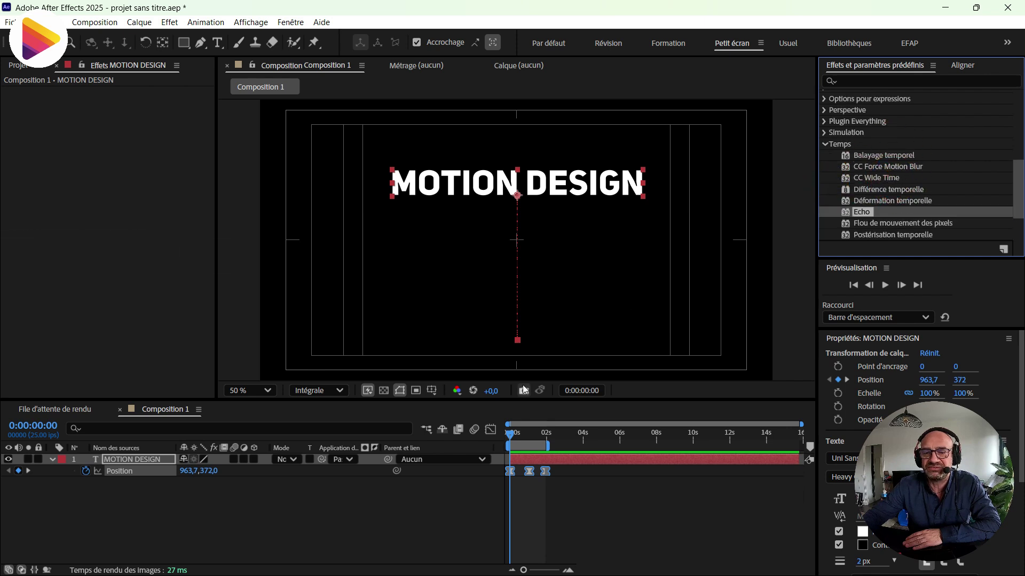
key("space")
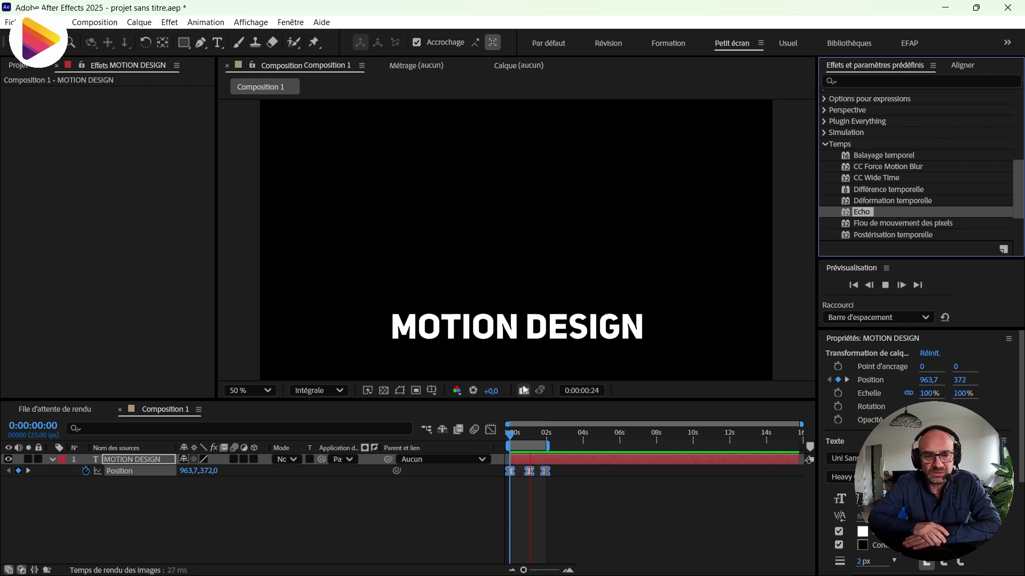
key("space")
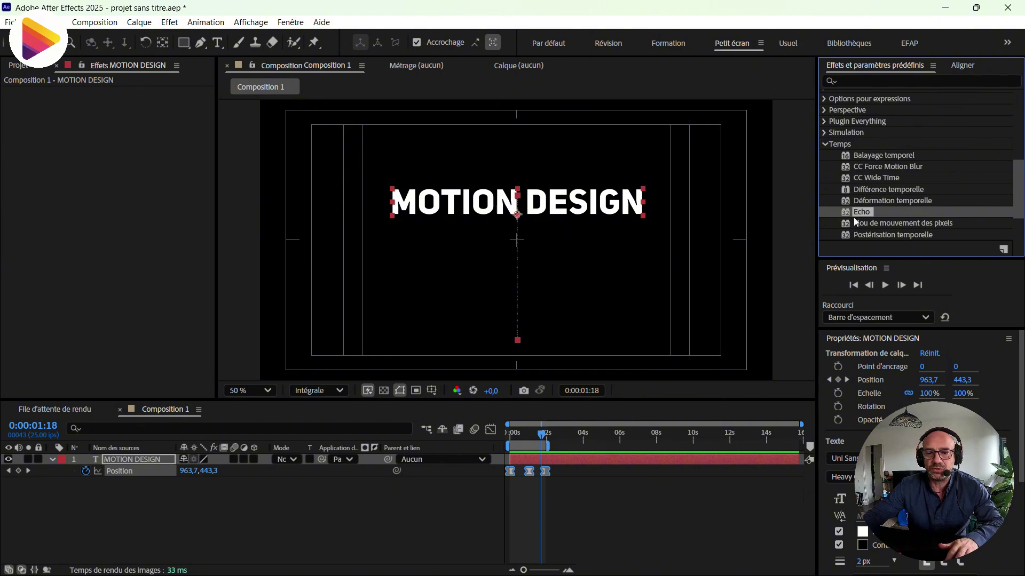
Step: Apply the Echo effect to the MOTION DESIGN text layer
left_click(356, 343)
left_click(150, 441)
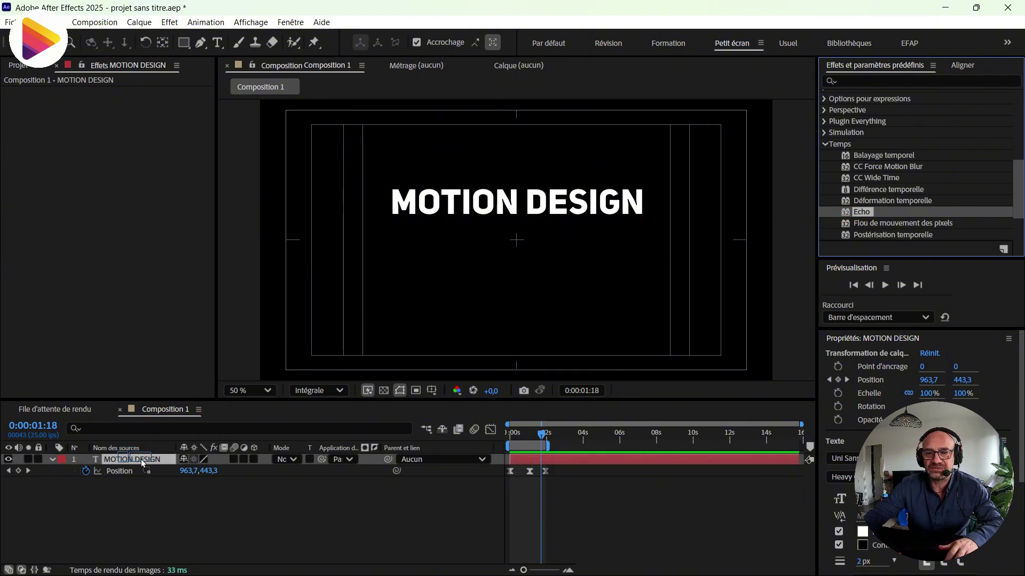
left_click(140, 460)
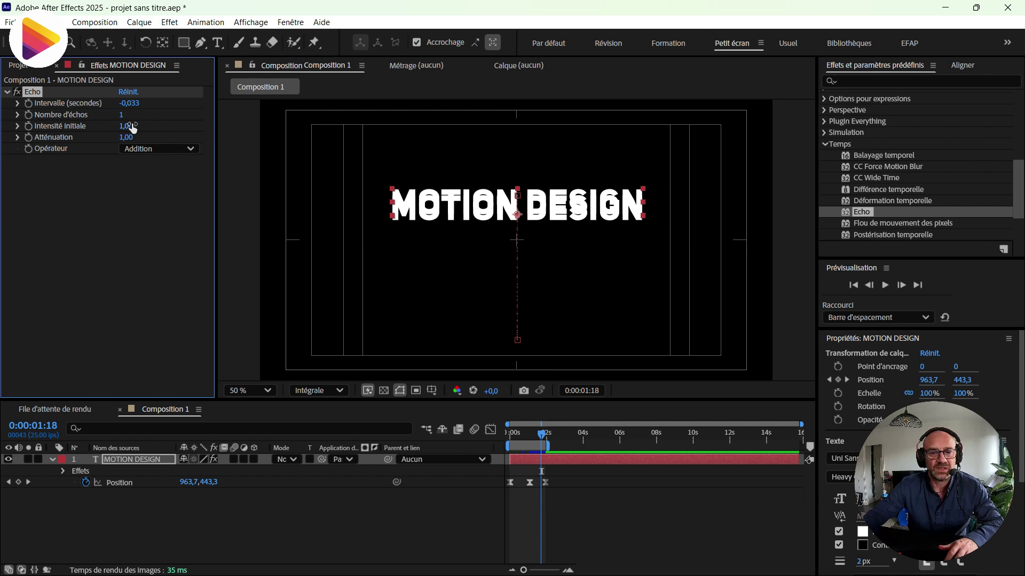
Step: Set the Echo effect to 20 echoes with an attenuation of 0.77 and play the text animation
left_click_drag(124, 120, 137, 117)
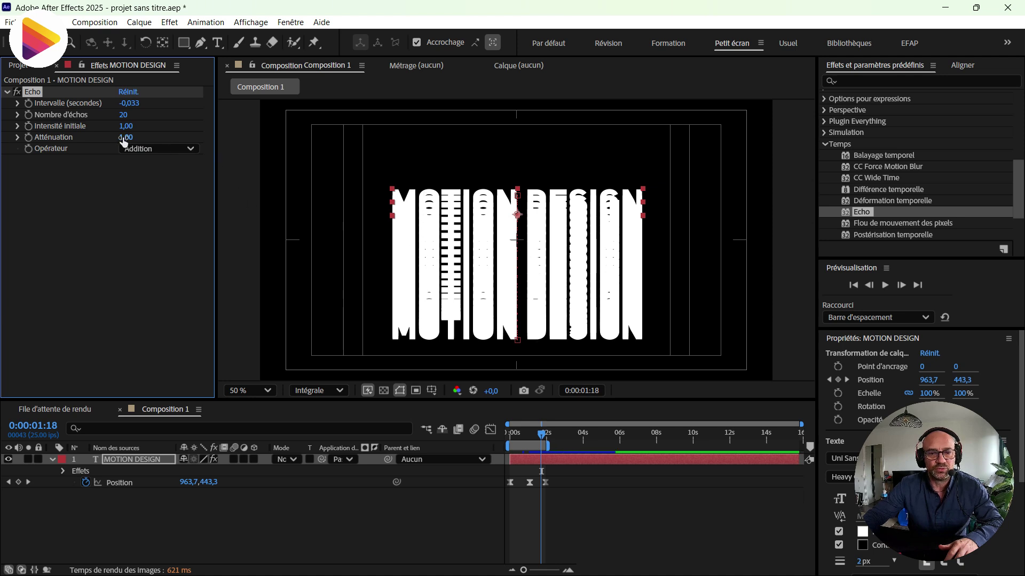
left_click_drag(124, 141, 112, 138)
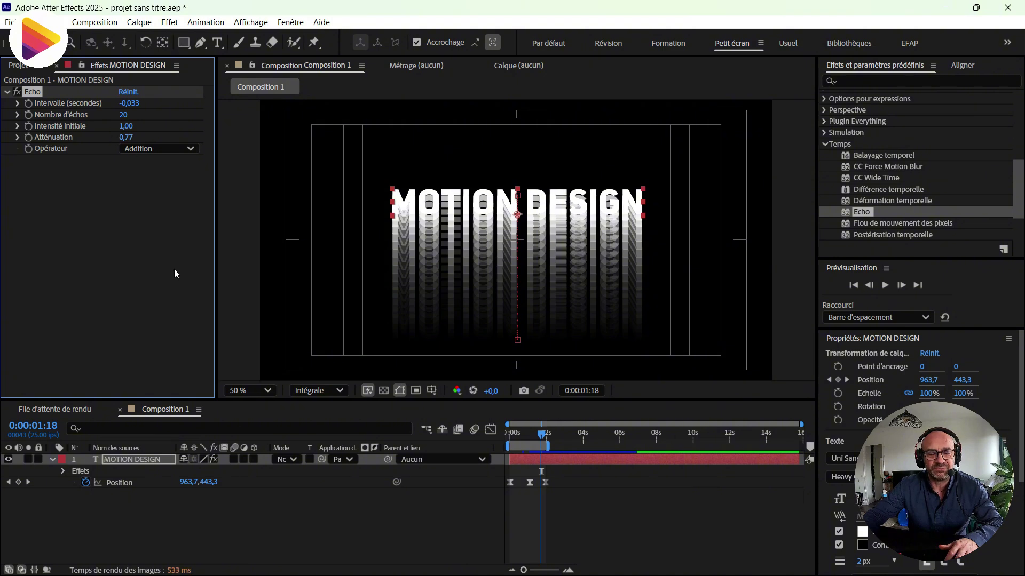
key("space")
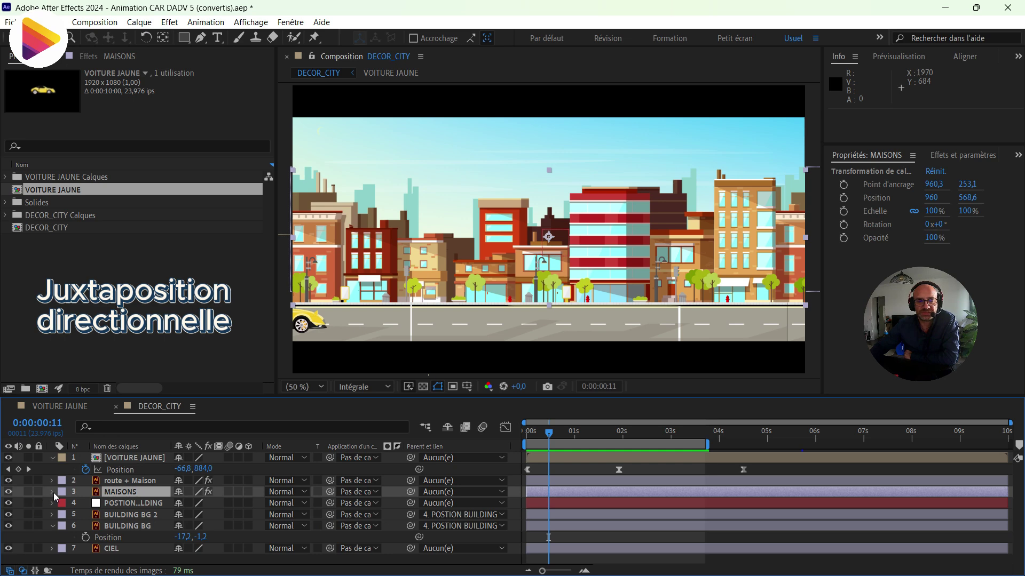
Step: Turn off the effects on the MAISONS layer, expand its property groups with the transform group collapsed, and play the scene
left_click(209, 492)
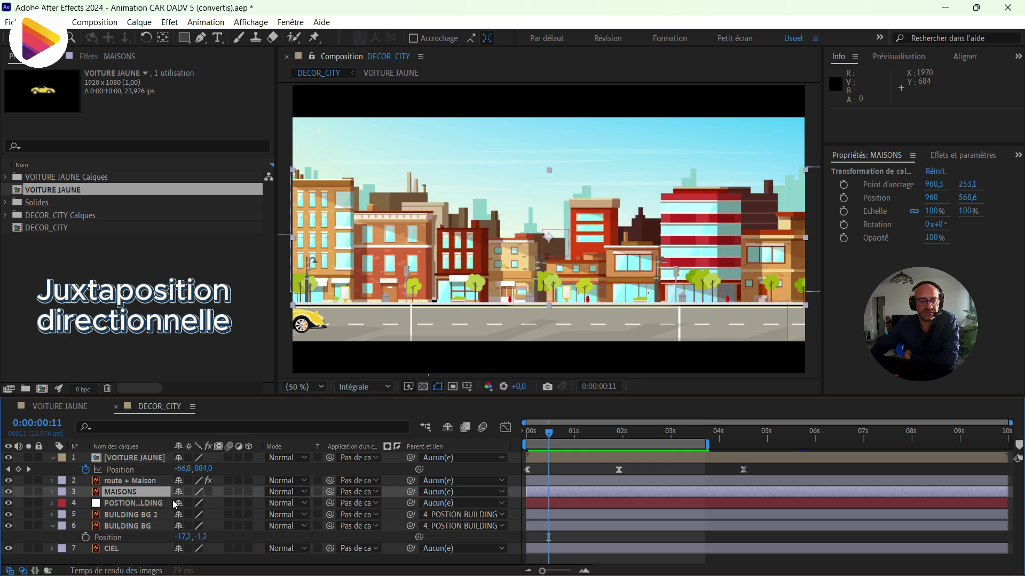
left_click(51, 493)
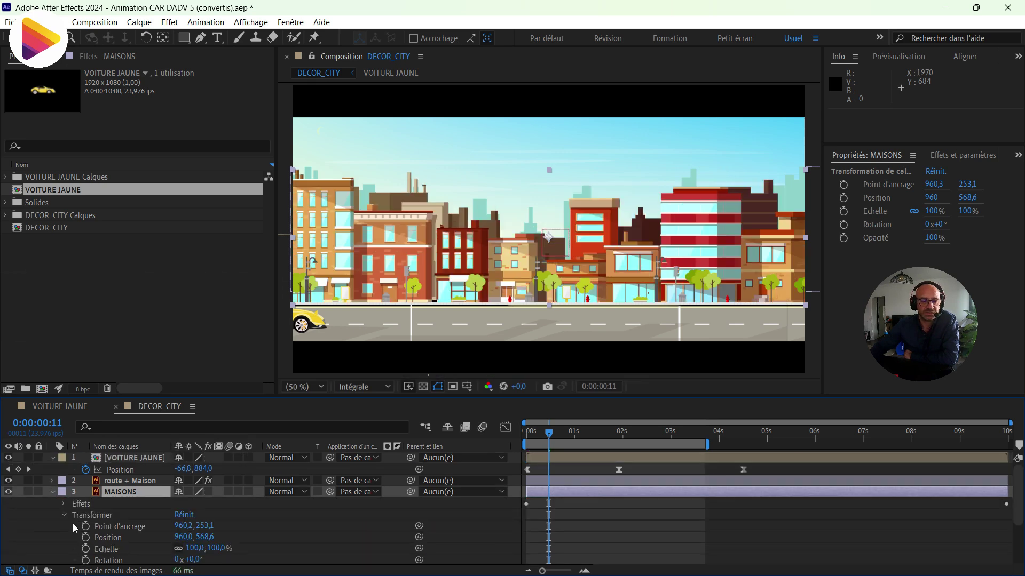
left_click(62, 515)
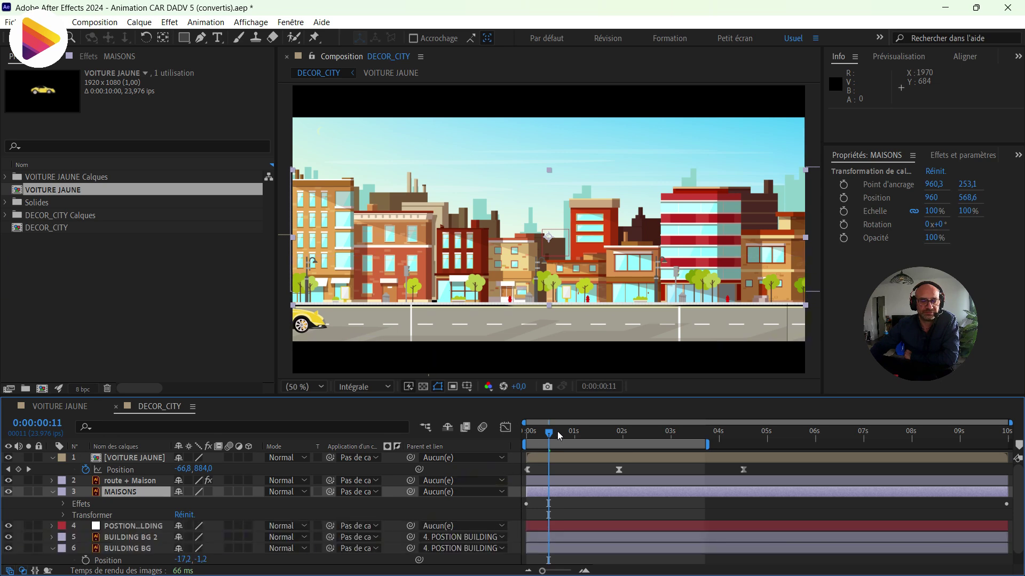
key("space")
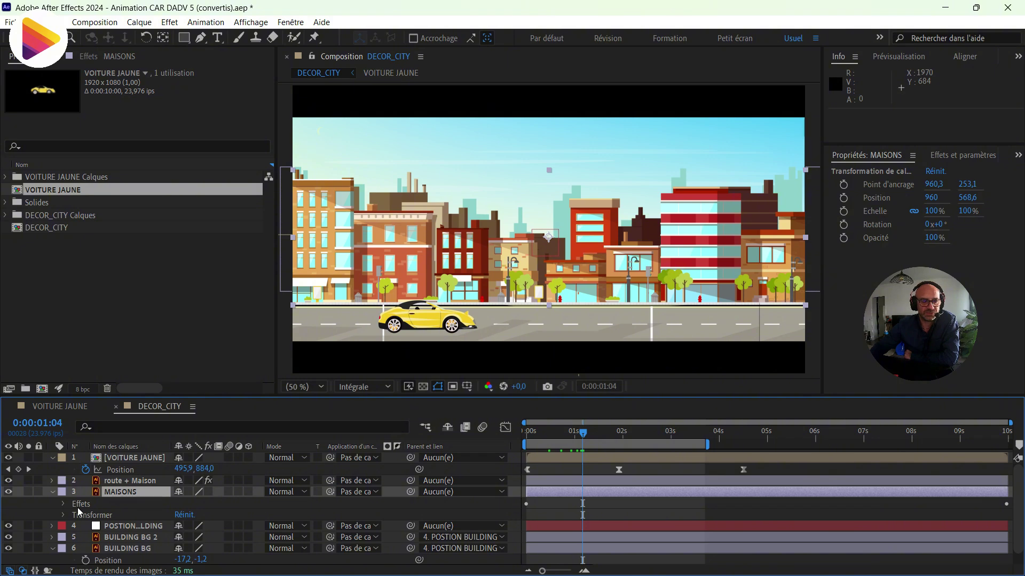
Step: Show the MAISONS layer's position, try shifting it horizontally to 1034, and undo the move
key("p")
left_click_drag(183, 503, 246, 527)
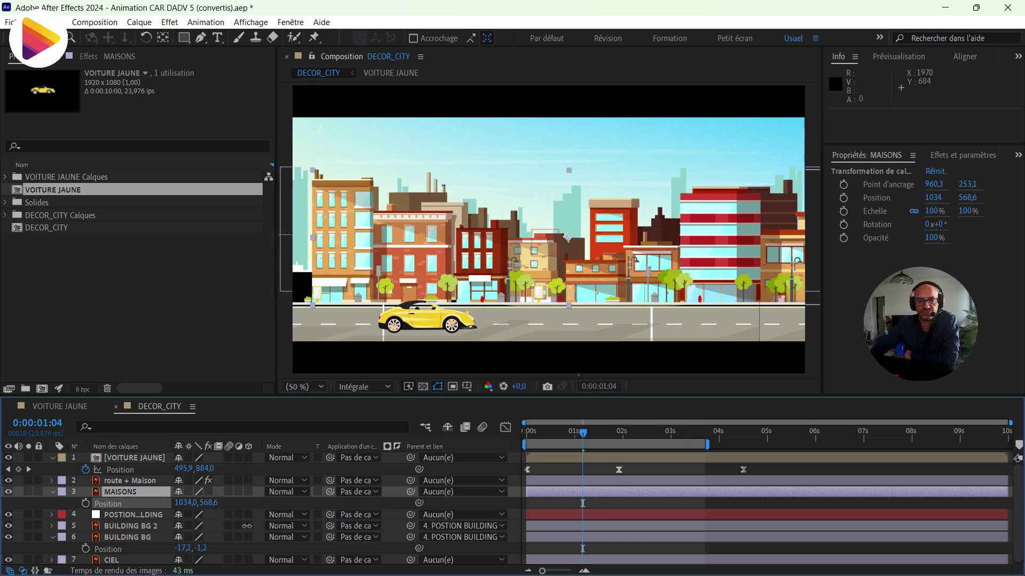
key("ctrl+z")
Step: Search the effects for "juxt" and apply Juxtaposition directionnelle to the MAISONS layer
key("ctrl+5")
type("juxt")
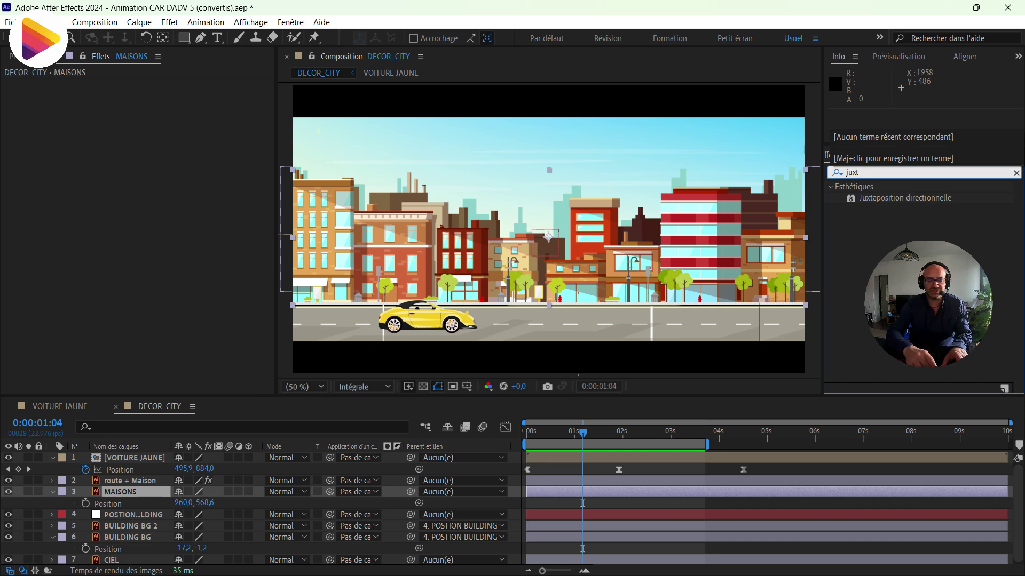
left_click(891, 197)
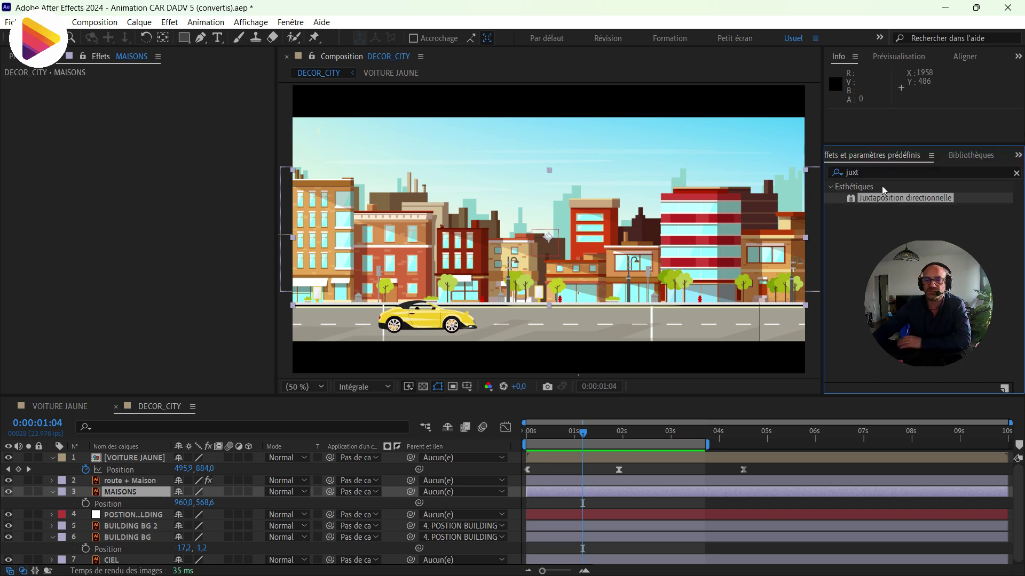
left_click_drag(918, 198, 146, 499)
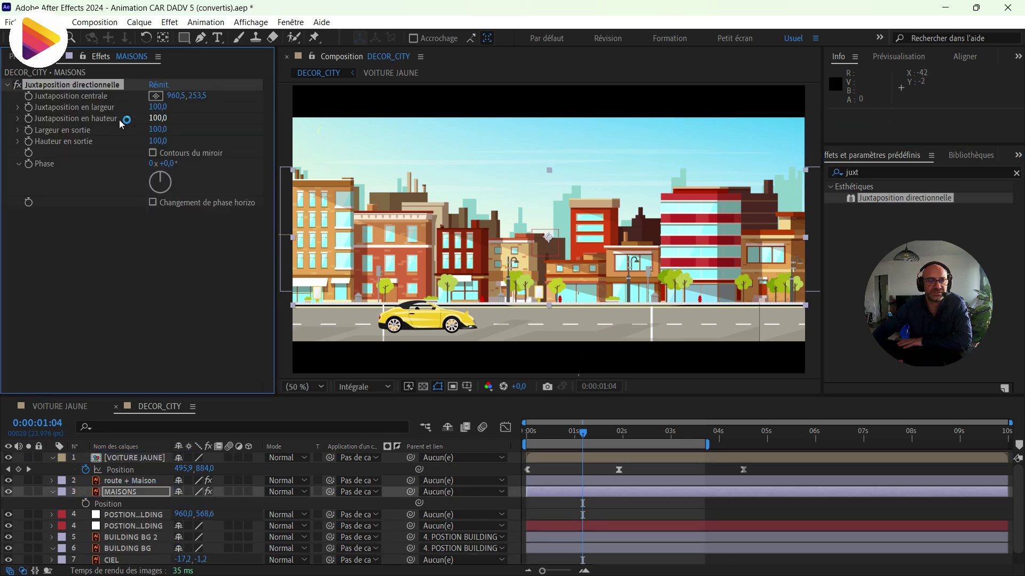
Step: Set the juxtaposition effect's output width to 515.7 and shift its centre horizontally to 1002.5
left_click(18, 130)
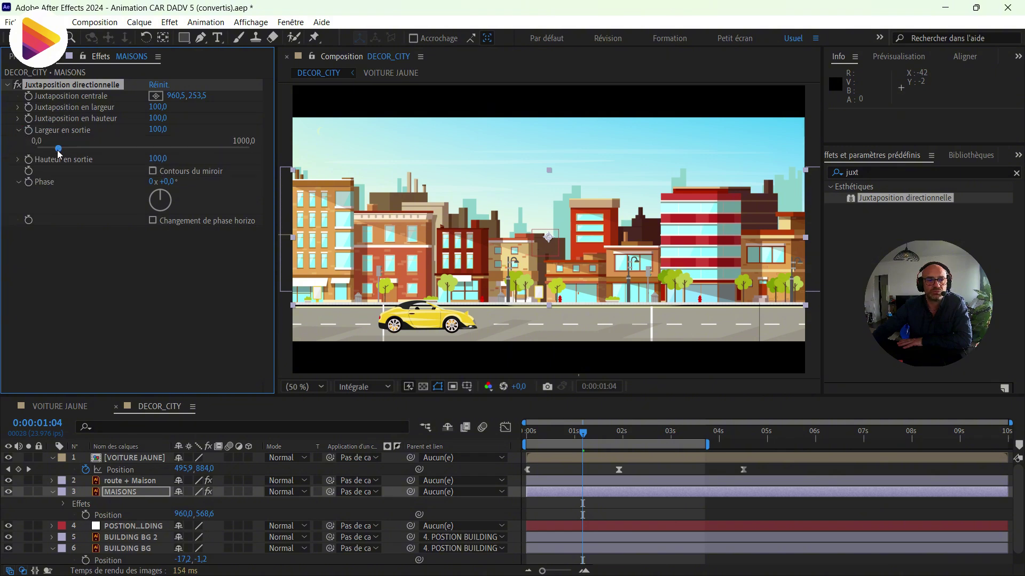
left_click_drag(89, 154, 138, 155)
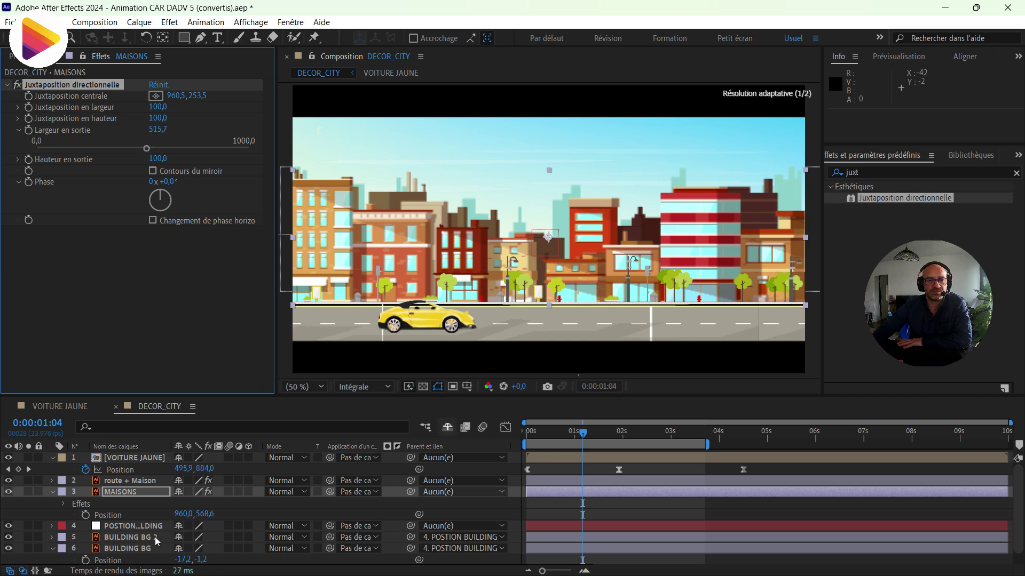
left_click(153, 494)
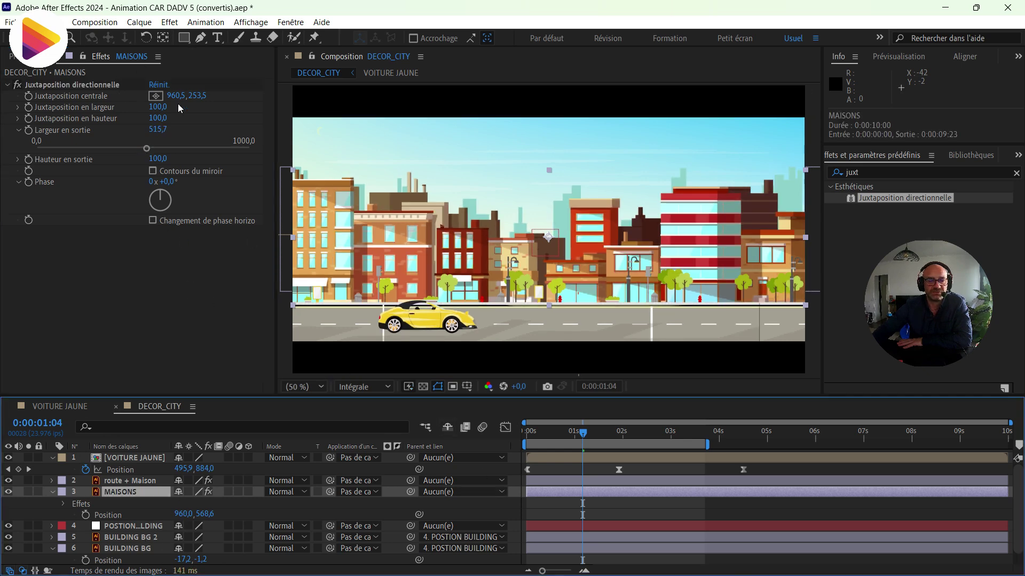
left_click_drag(164, 96, 263, 160)
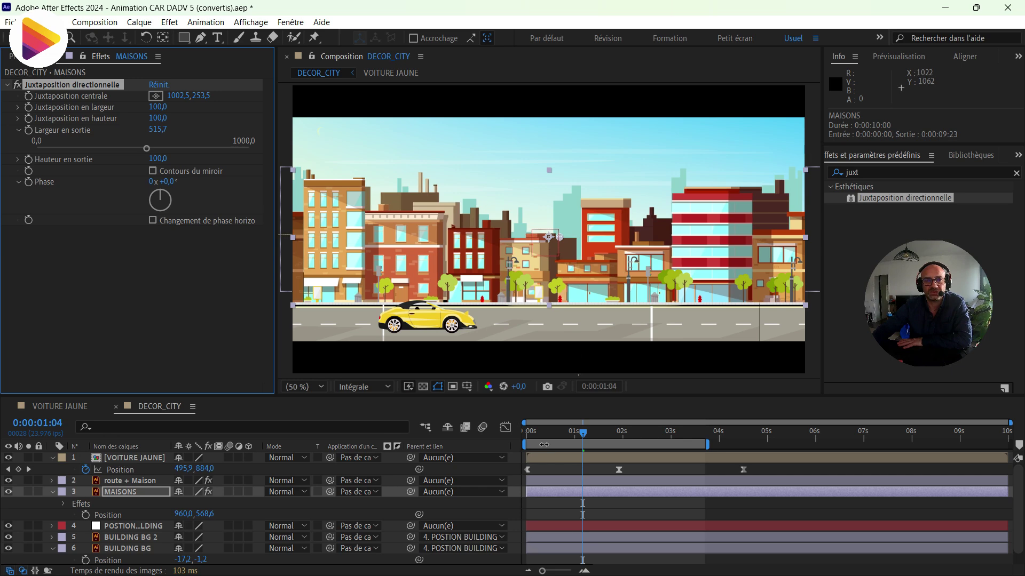
Step: Animate Juxtaposition centrale with a keyframe at 0:00:00:00 and a lower X value at 0:00:03:14, and play the scene
left_click_drag(530, 434, 503, 443)
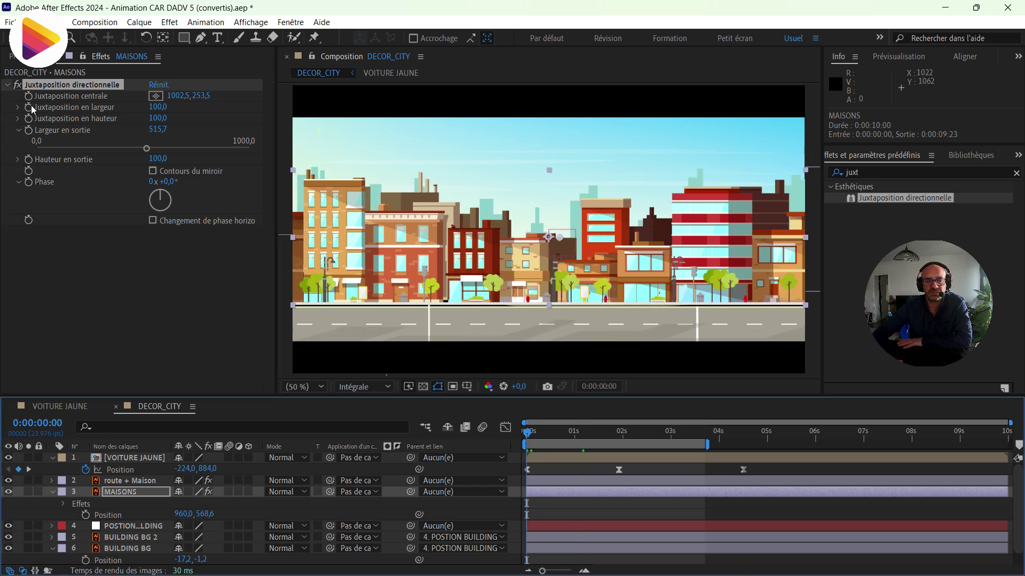
left_click(116, 223)
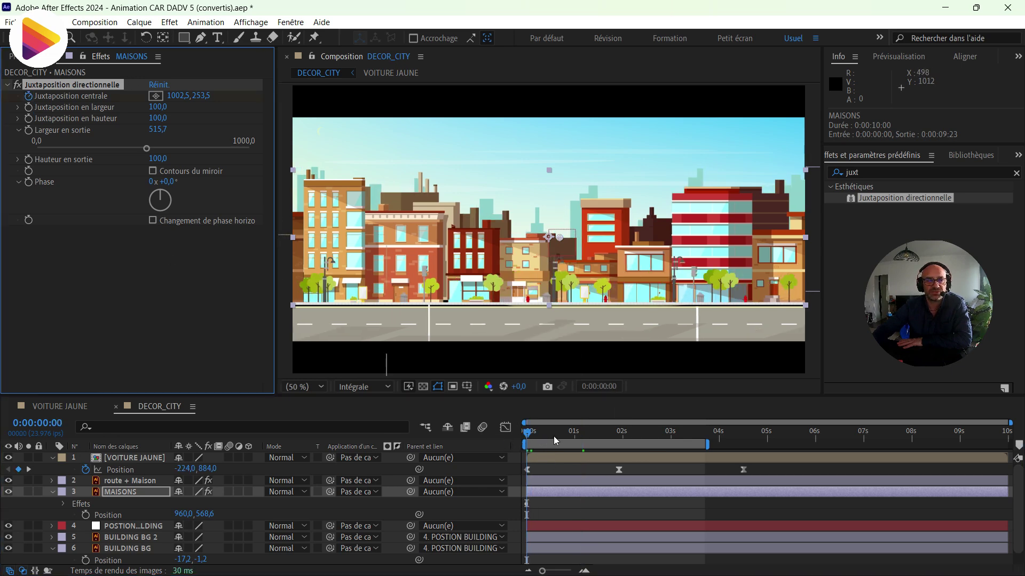
left_click_drag(555, 440, 699, 439)
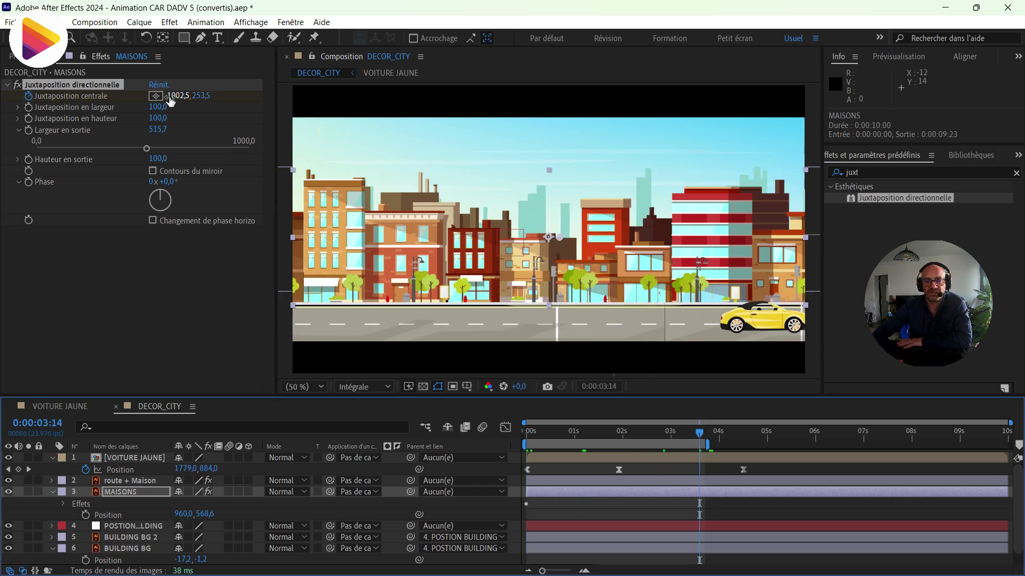
left_click_drag(165, 96, 4, 102)
key("space")
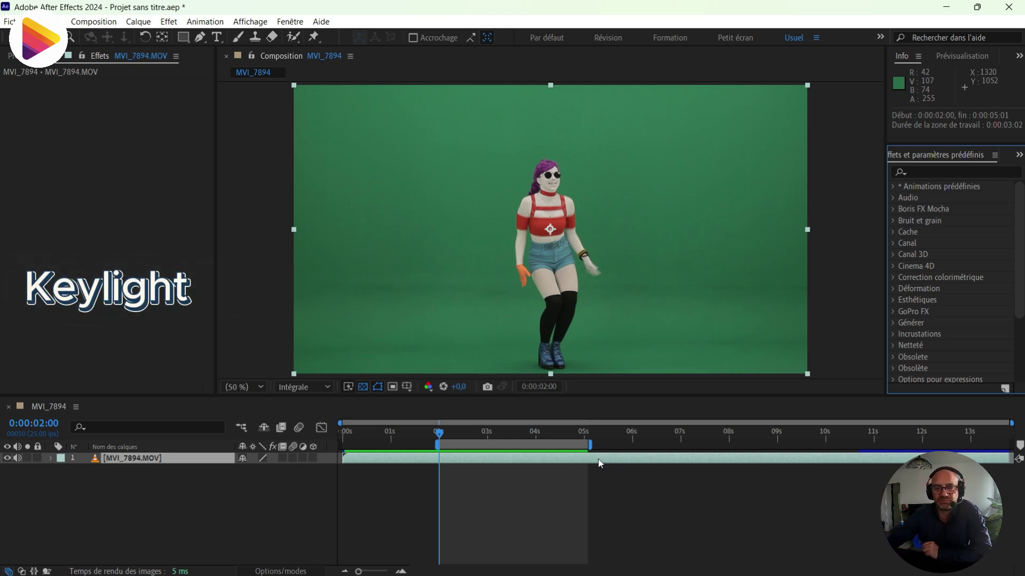
Step: Find Keylight (1.2), apply it to the MVI_7894.MOV clip, and sample the green background as the screen colour
left_click(929, 169)
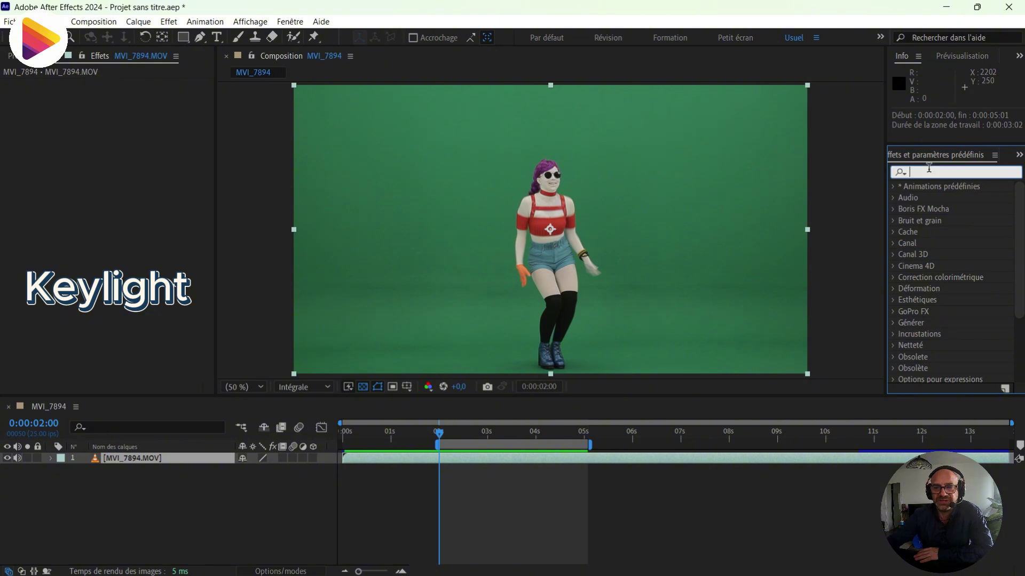
type("key")
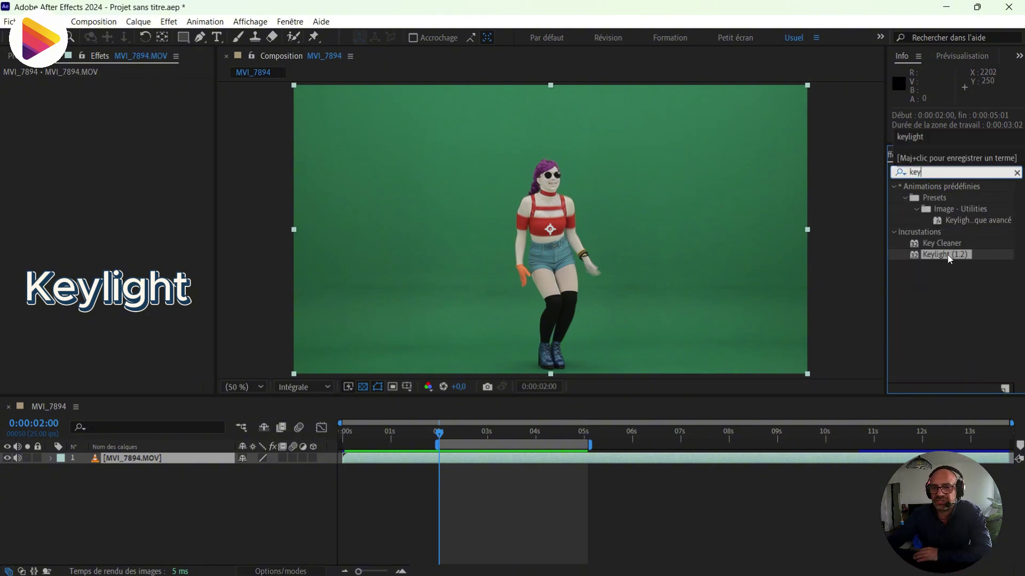
left_click_drag(947, 254, 618, 255)
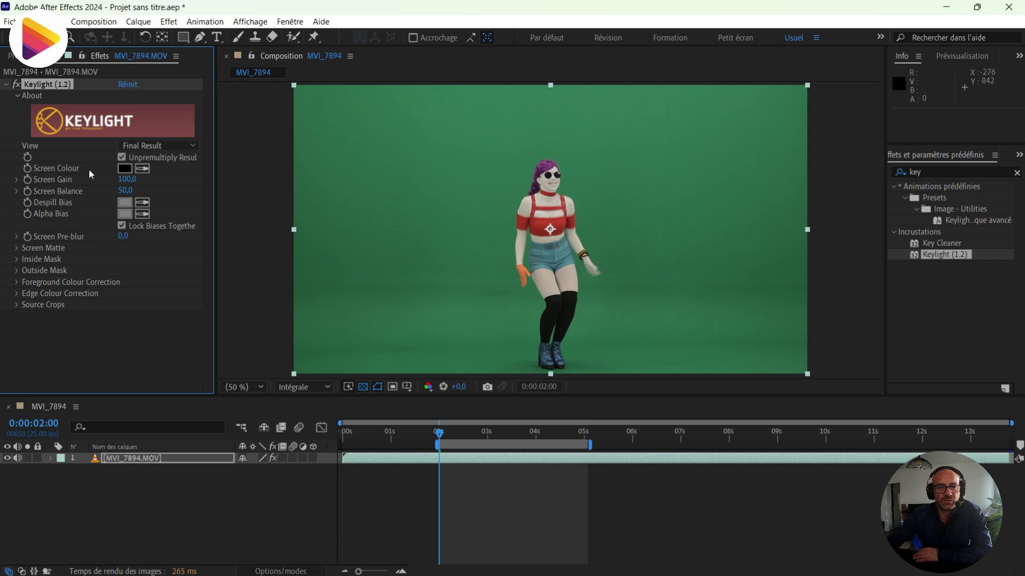
left_click(144, 168)
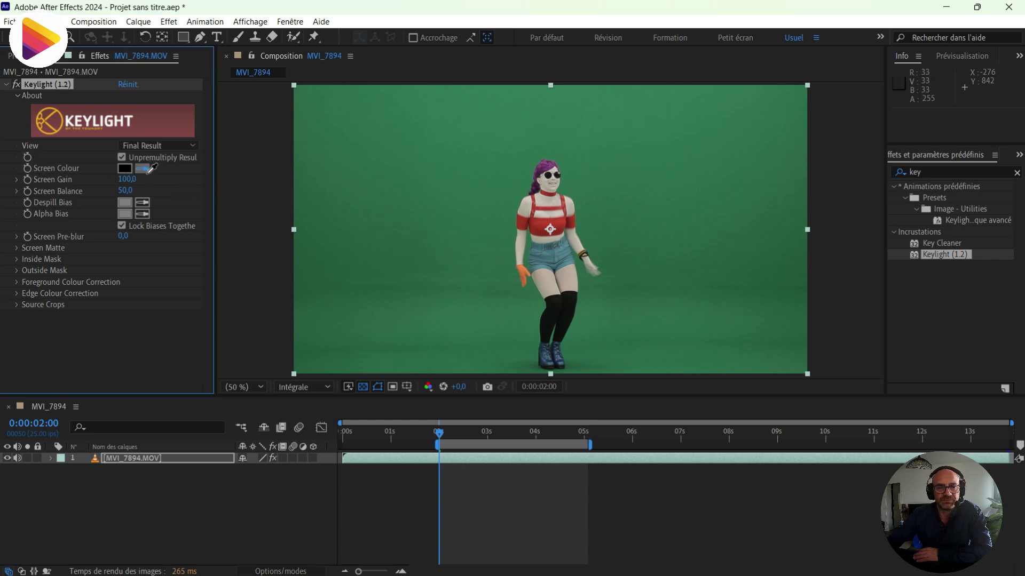
left_click(446, 200)
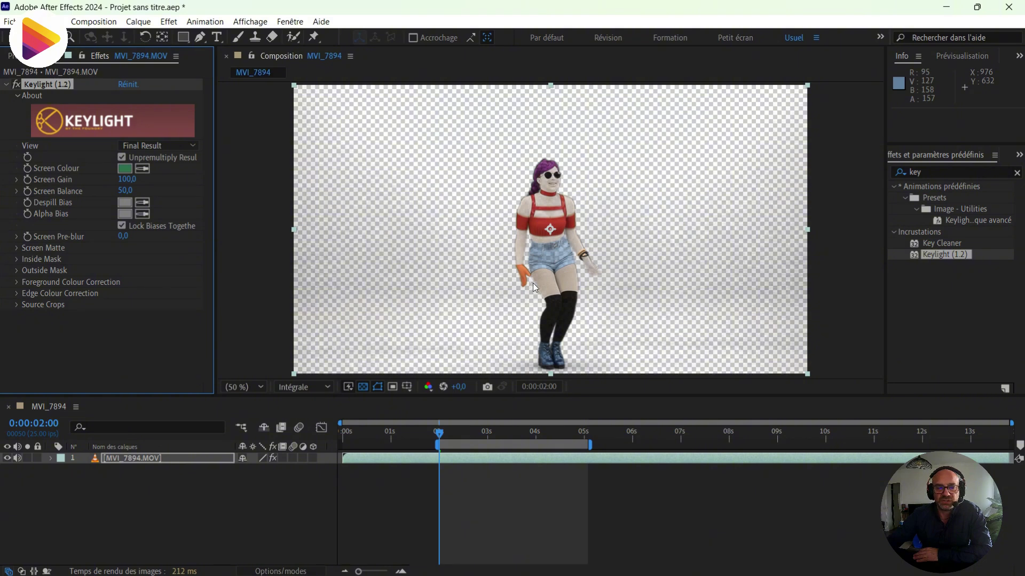
Step: Switch Keylight to the Screen Matte view and set Clip White to 51.4 and Clip Black to 22.6
left_click(181, 147)
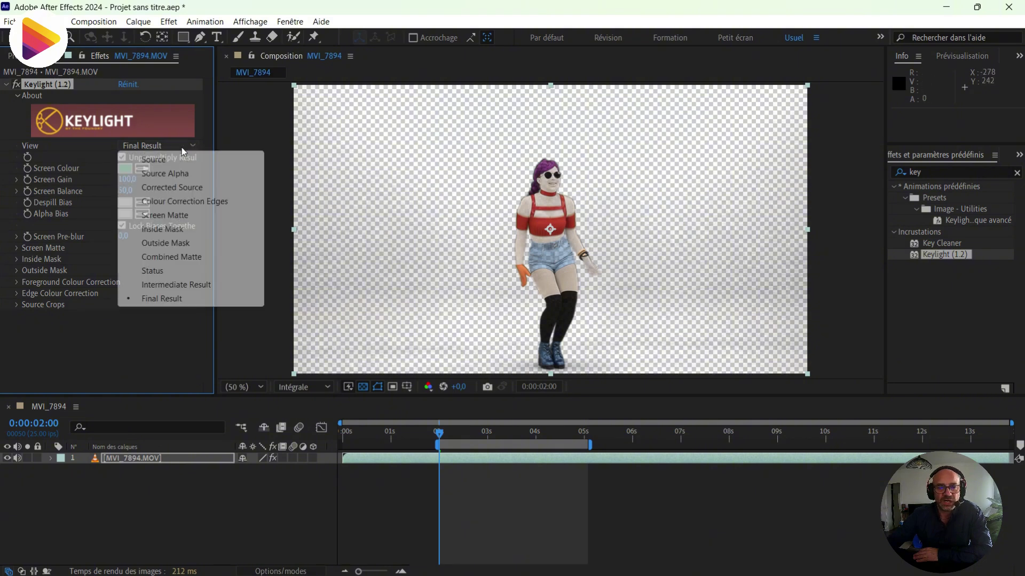
left_click(177, 216)
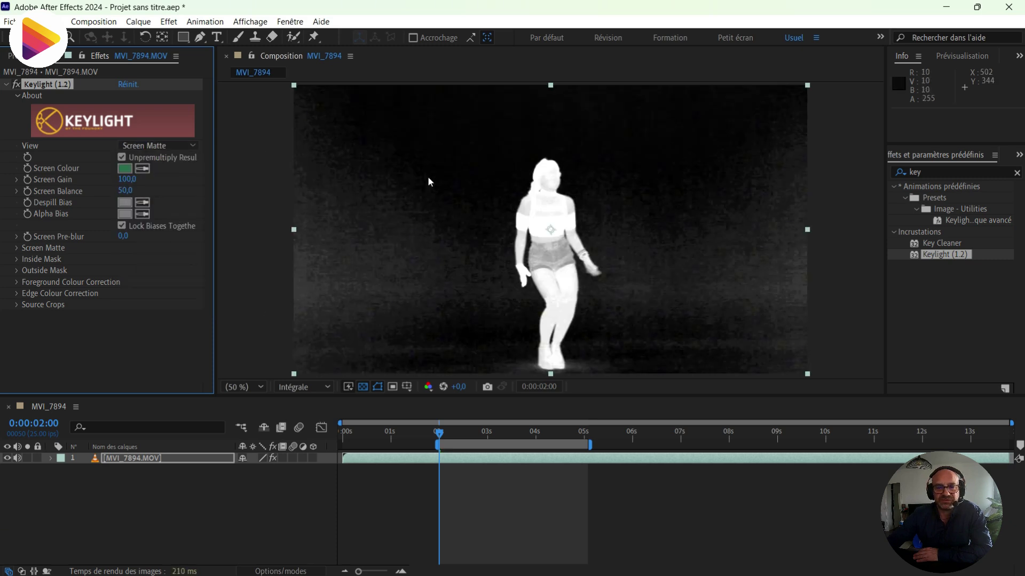
left_click(17, 248)
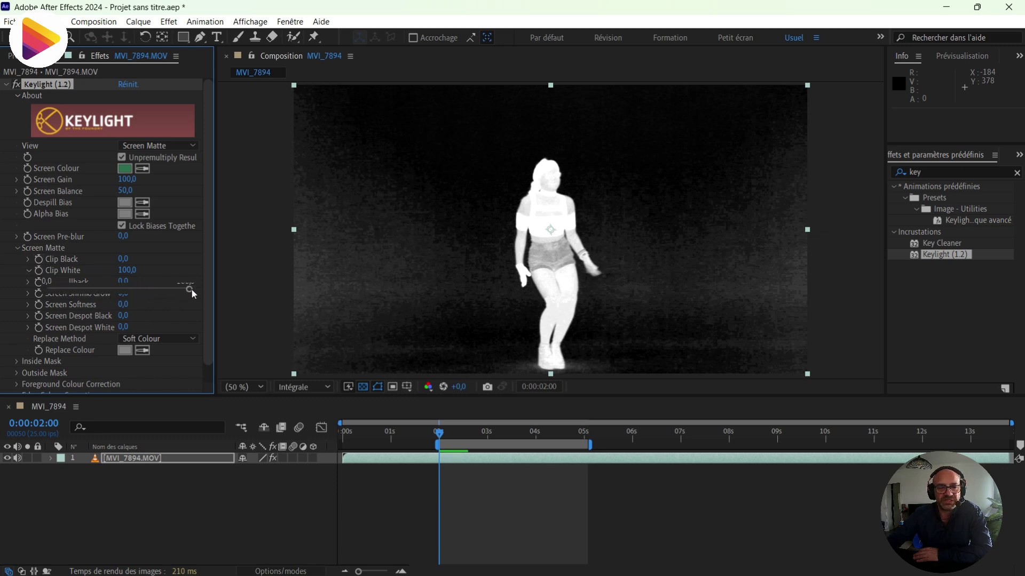
left_click_drag(180, 291, 121, 293)
left_click(143, 290)
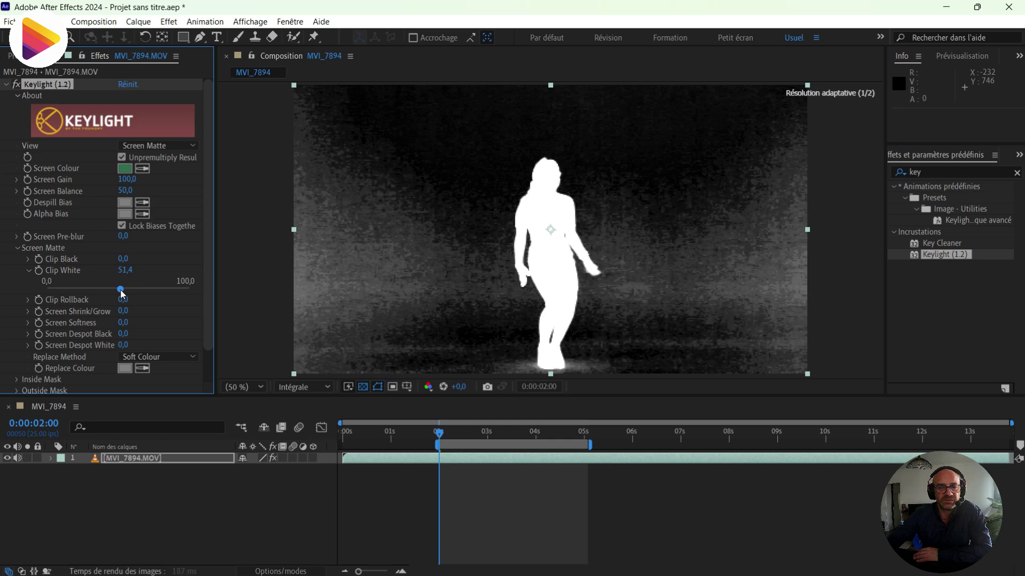
left_click(26, 259)
left_click_drag(51, 281, 80, 283)
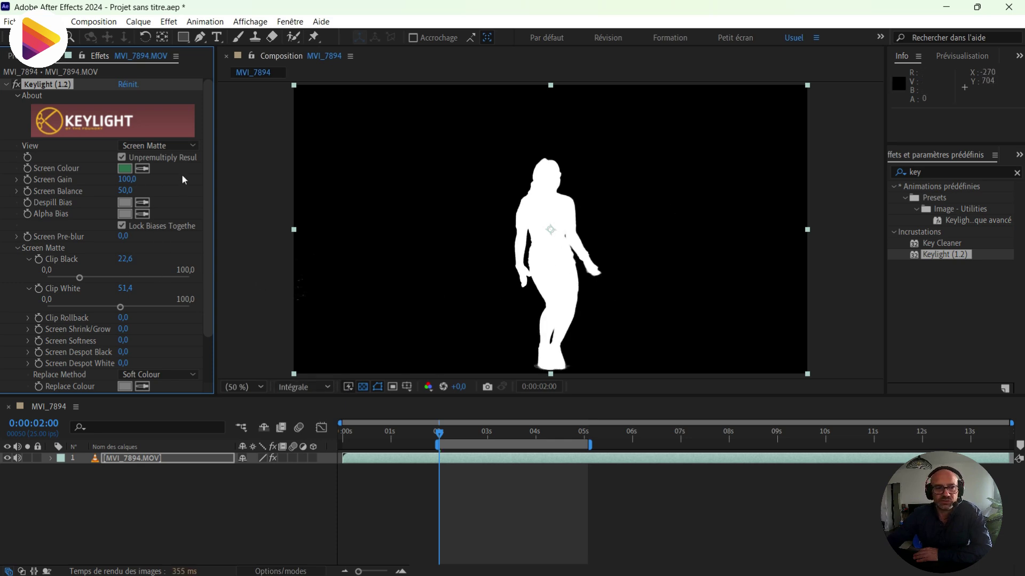
Step: Return the Keylight view to Final Result and play the keyed dancer clip
left_click(174, 145)
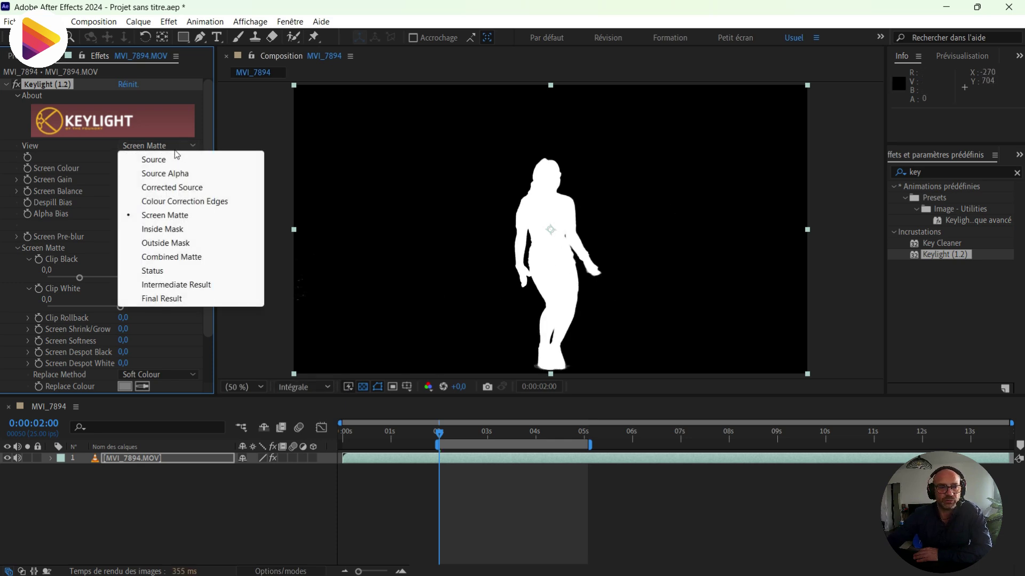
left_click(171, 300)
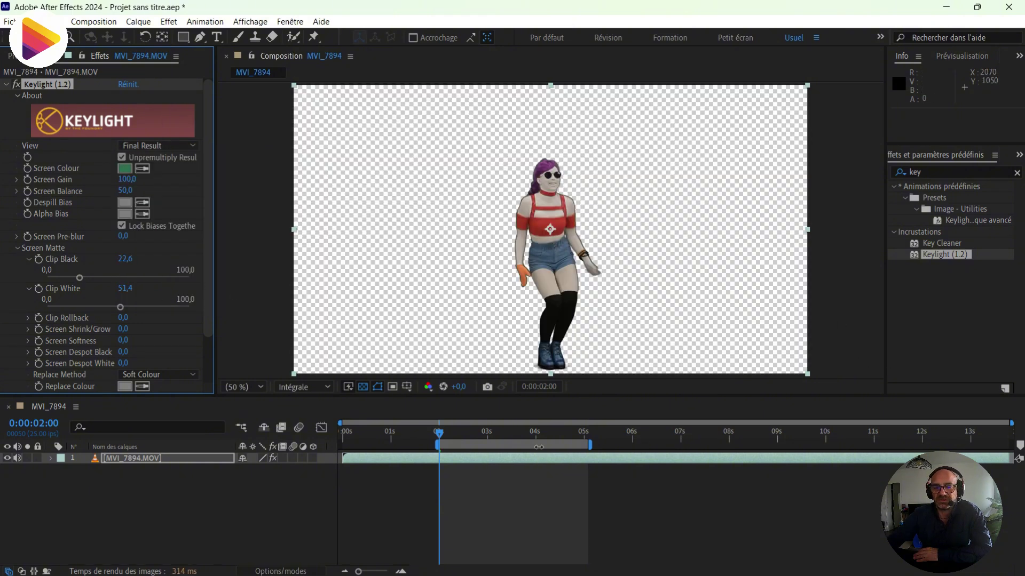
key("space")
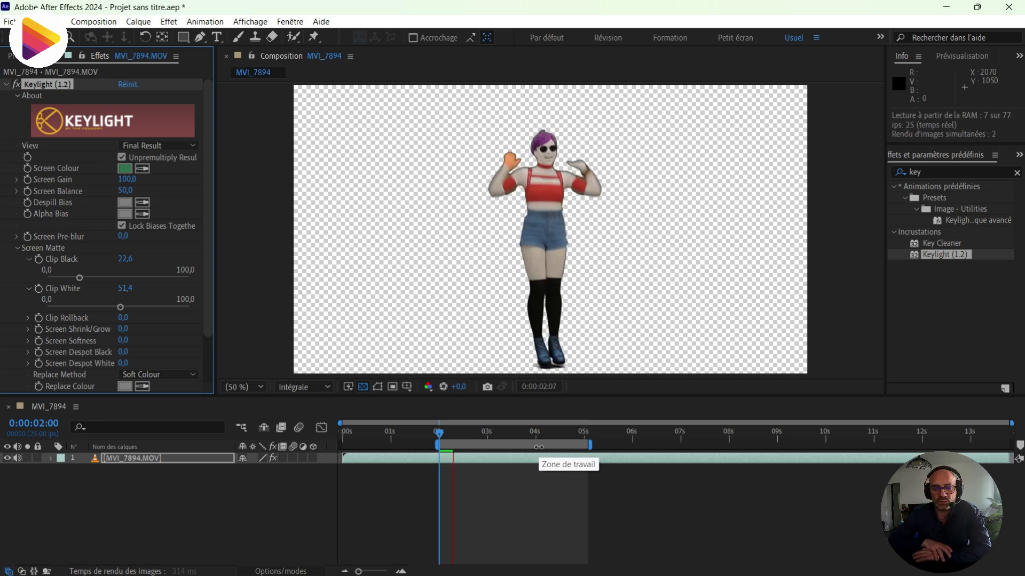